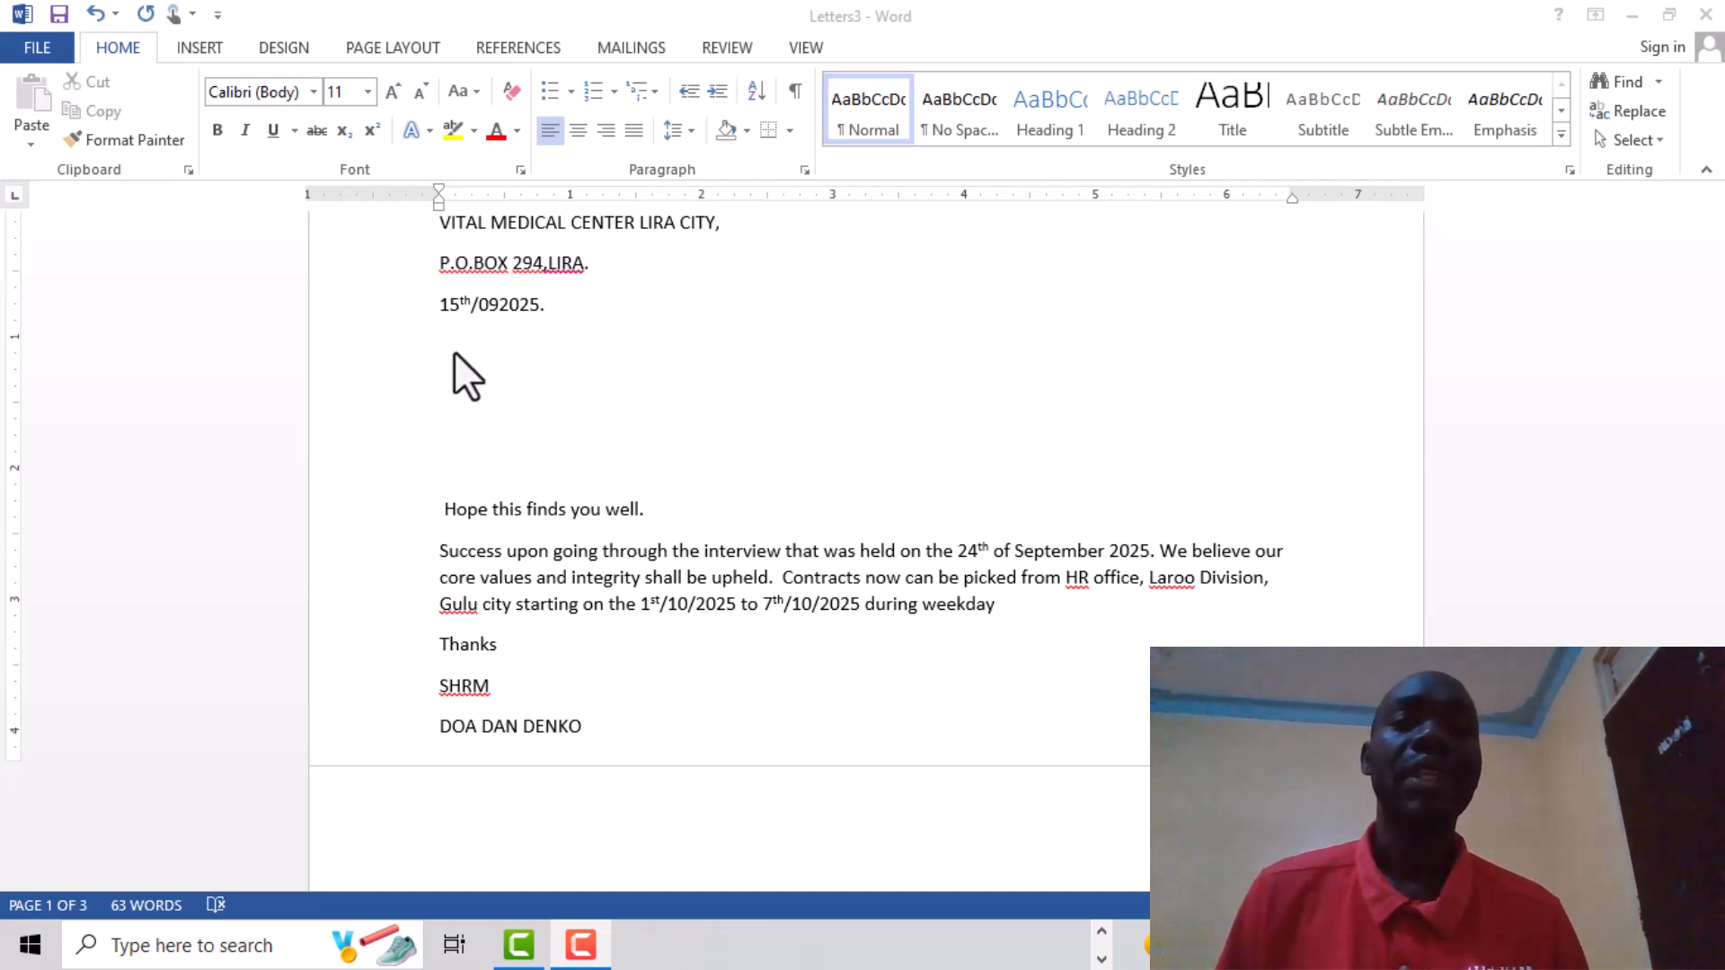
Place the insertion point on the empty line below the letter's date and start a Letters mail merge
{"action": "left_click", "coordinate": [455, 352]}
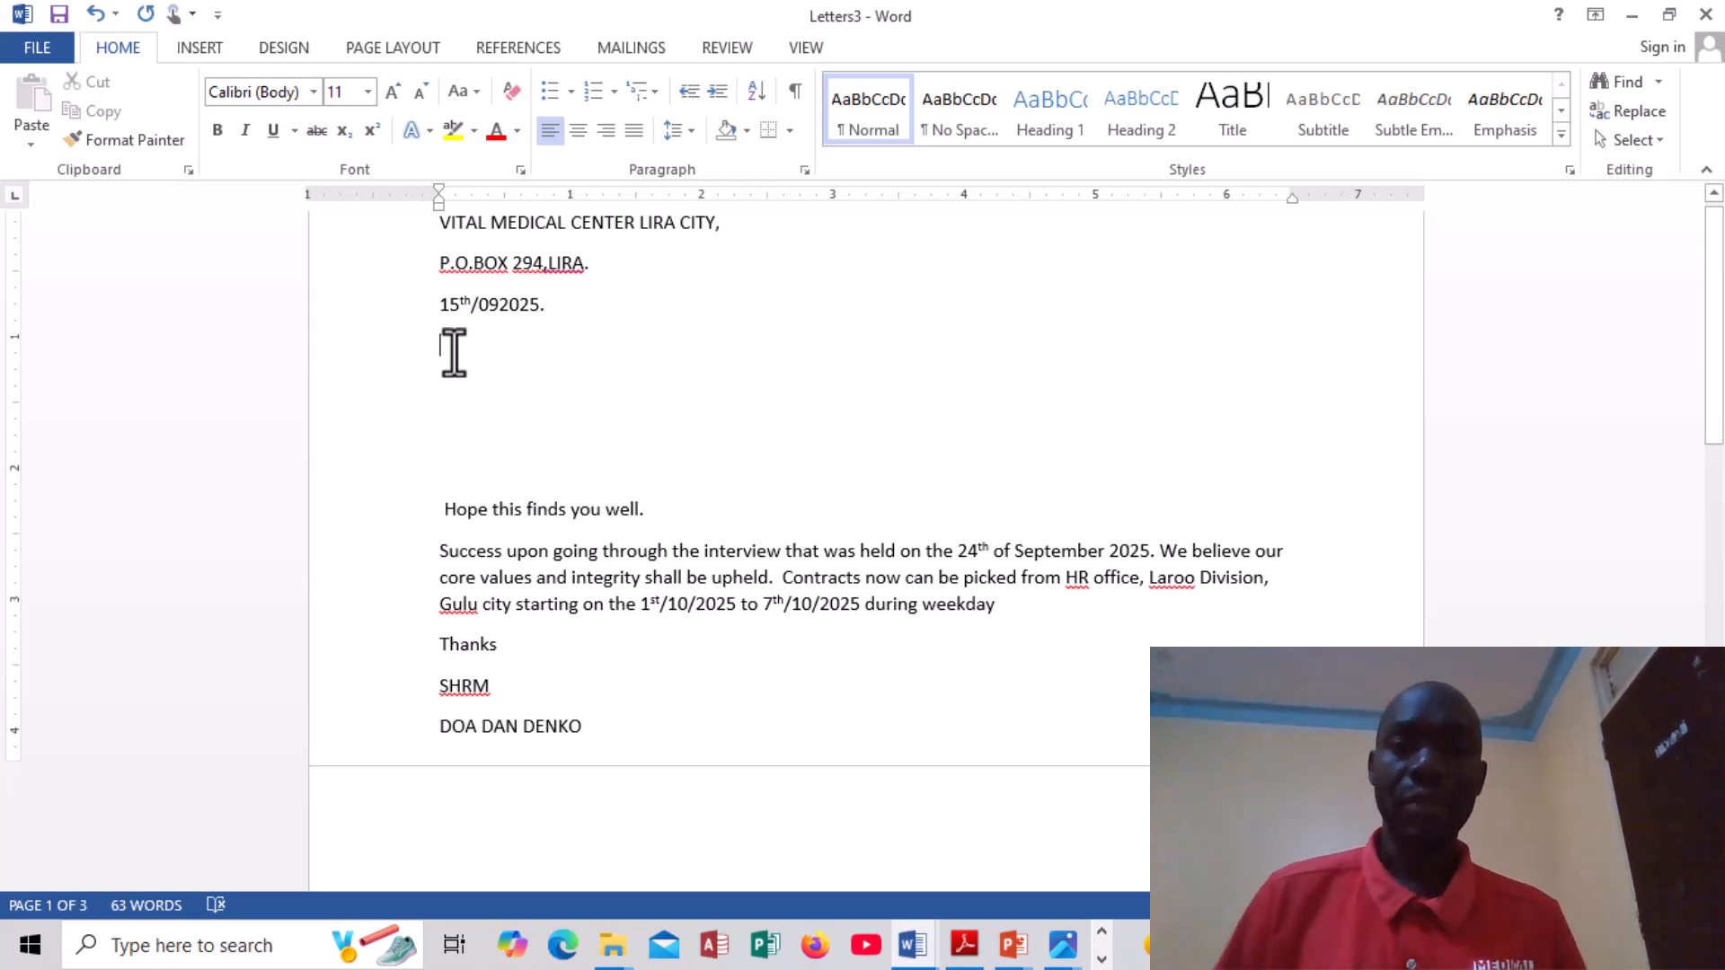
{"action": "left_click", "coordinate": [620, 50]}
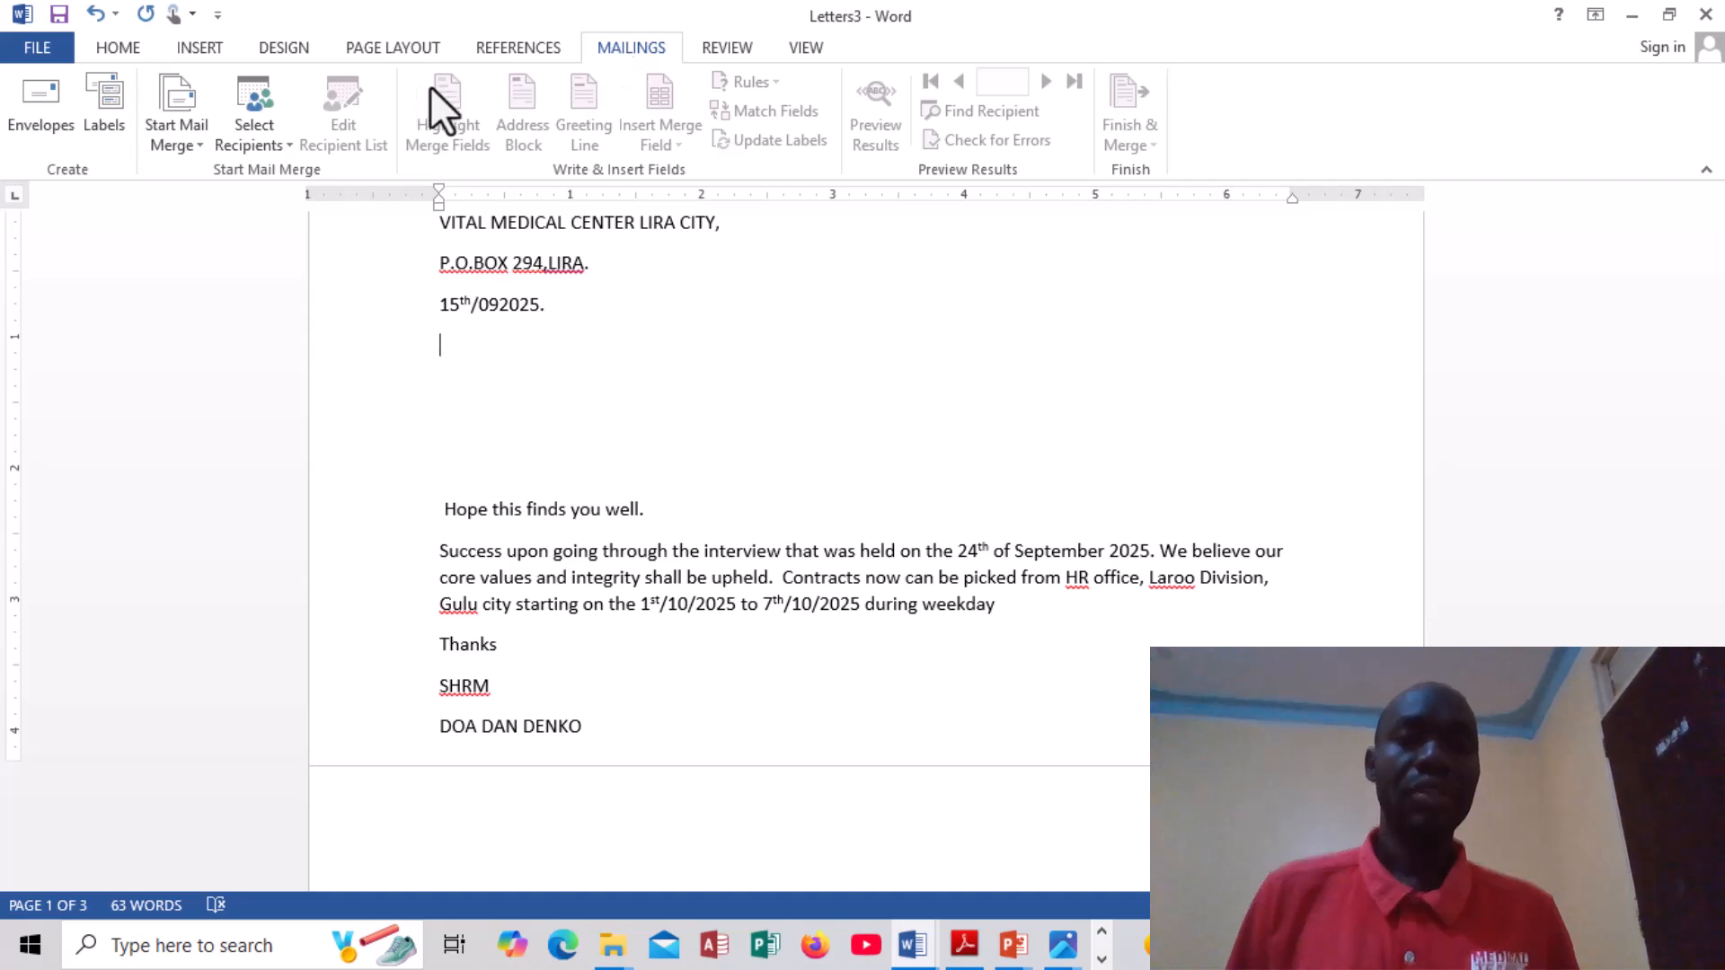
{"action": "left_click", "coordinate": [174, 110]}
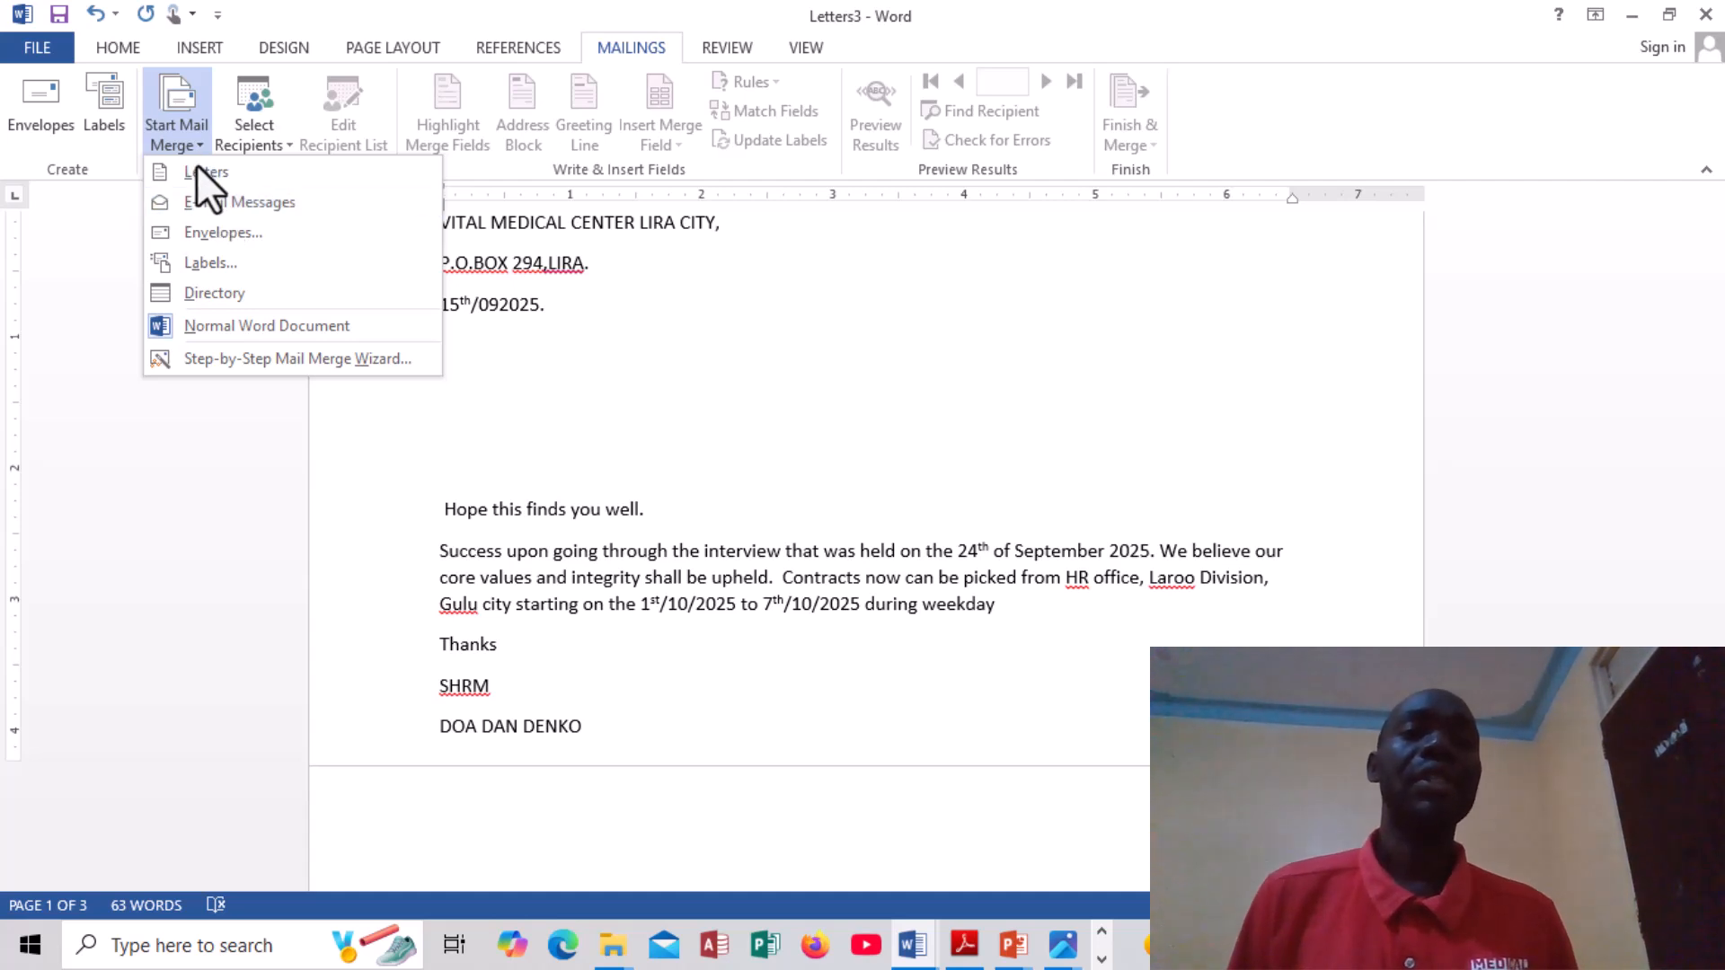
{"action": "left_click", "coordinate": [202, 171]}
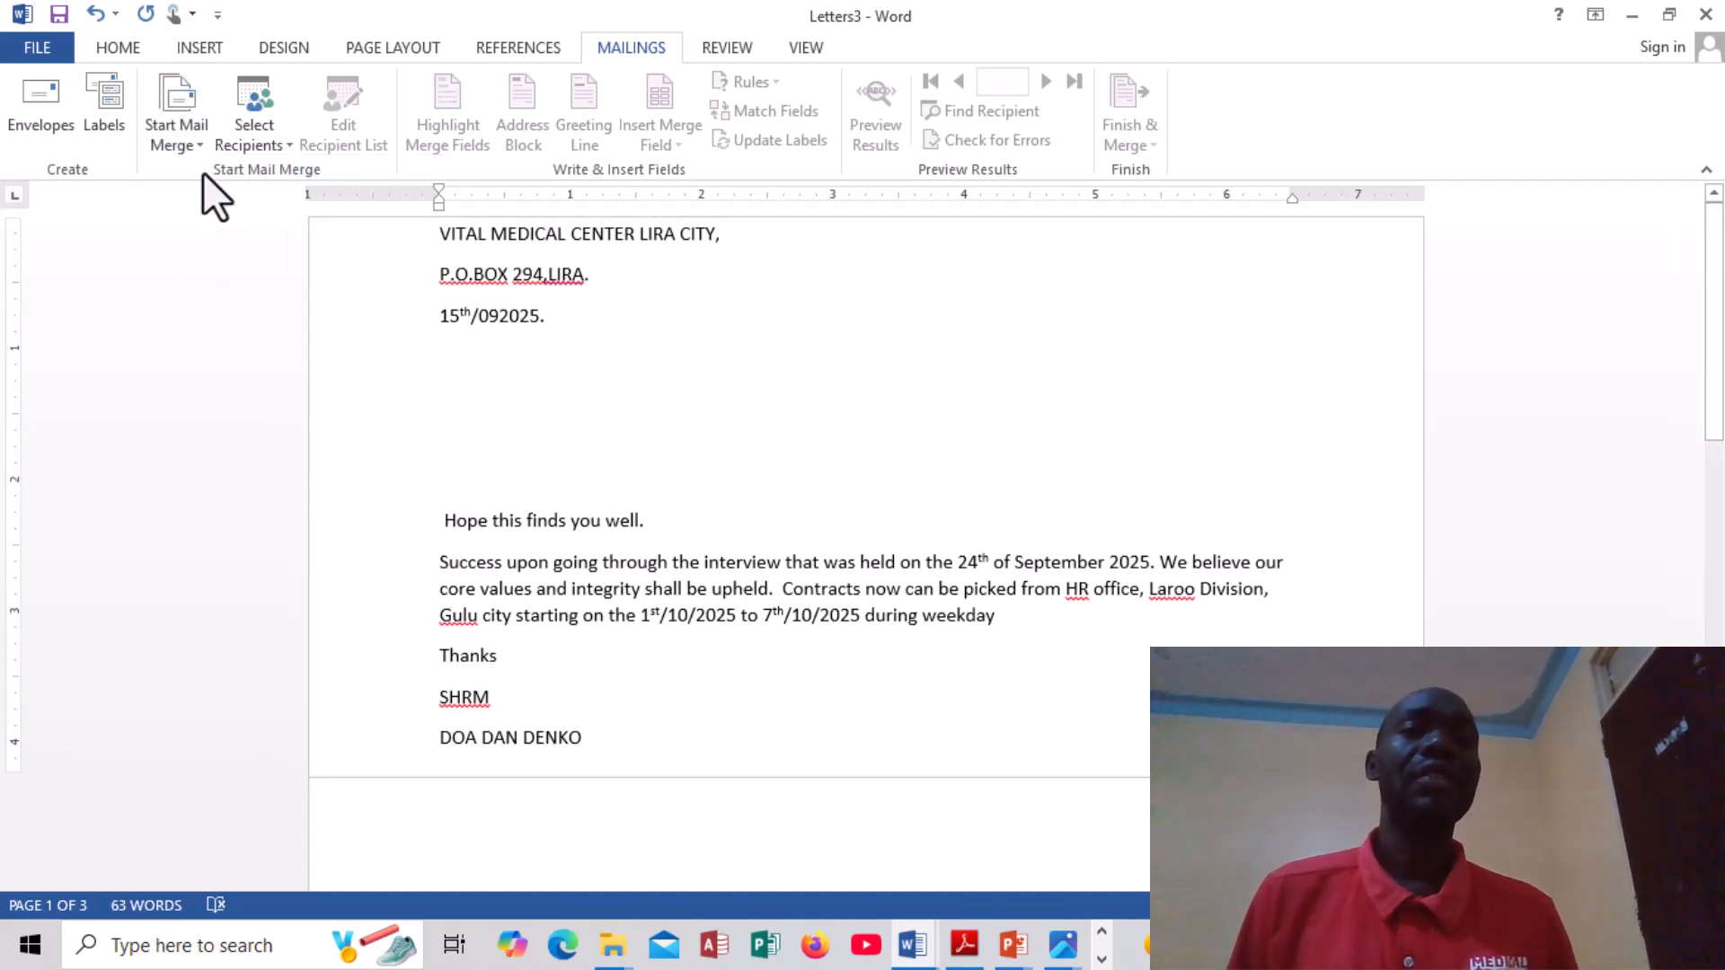
Use the existing list NEW RECRUITS FOR INDUCTION as the recipient source for the merge
{"action": "left_click", "coordinate": [253, 121]}
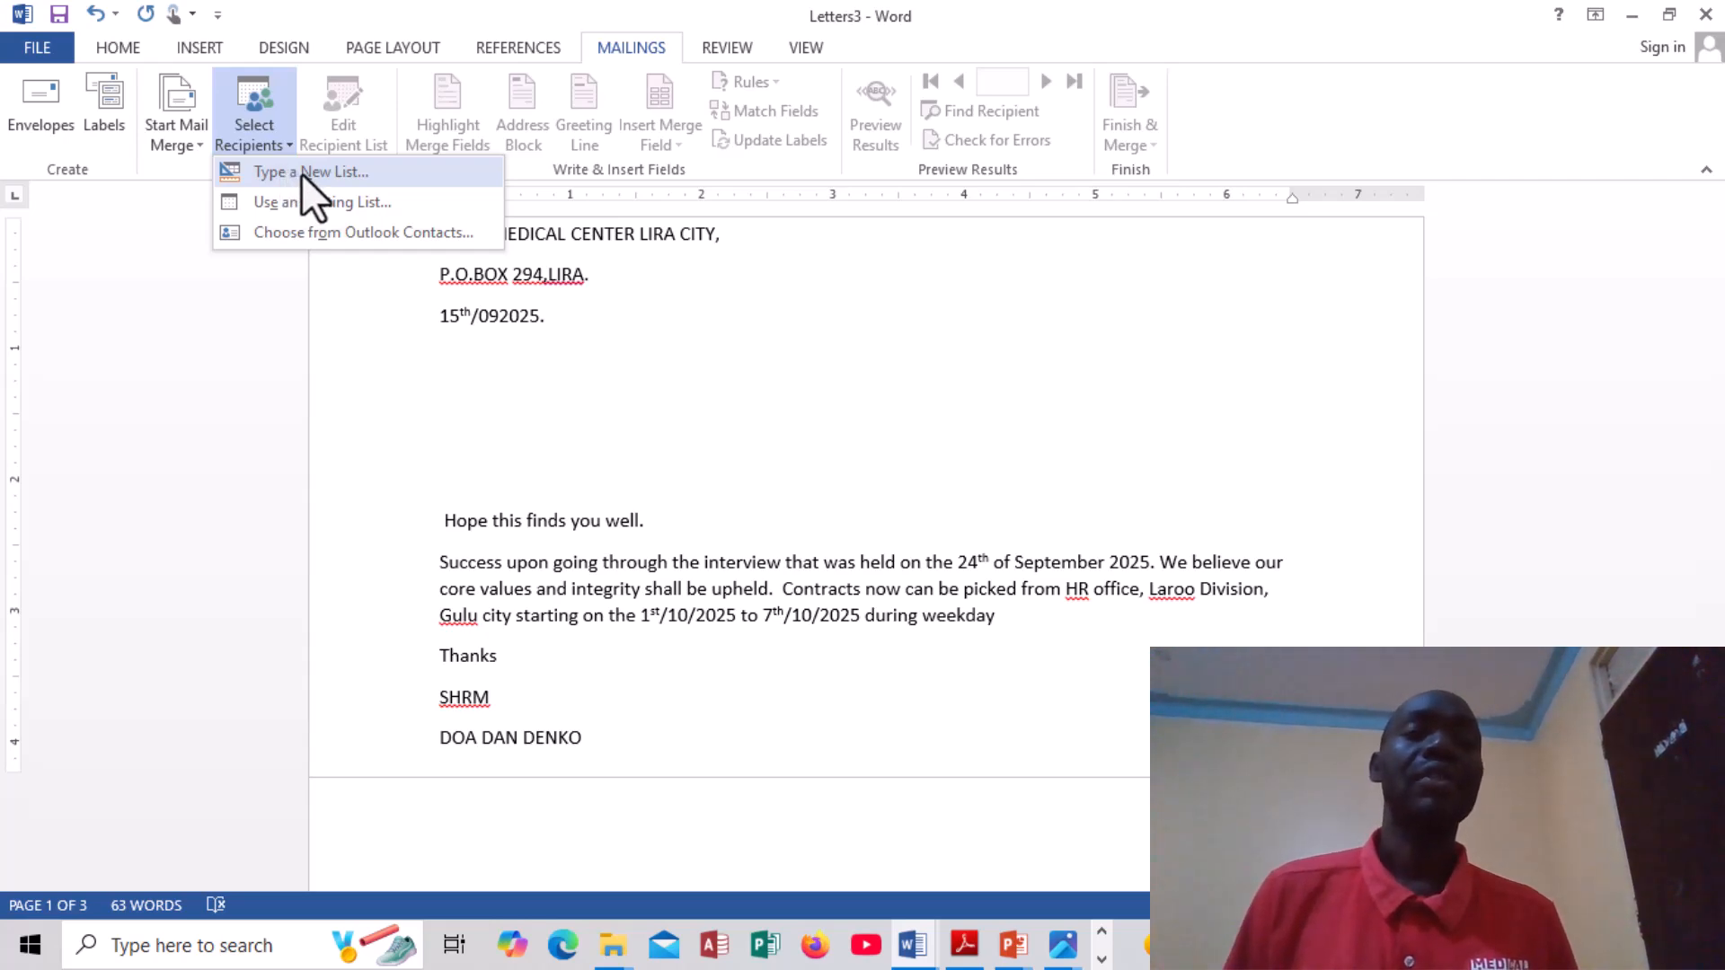
{"action": "left_click", "coordinate": [315, 201]}
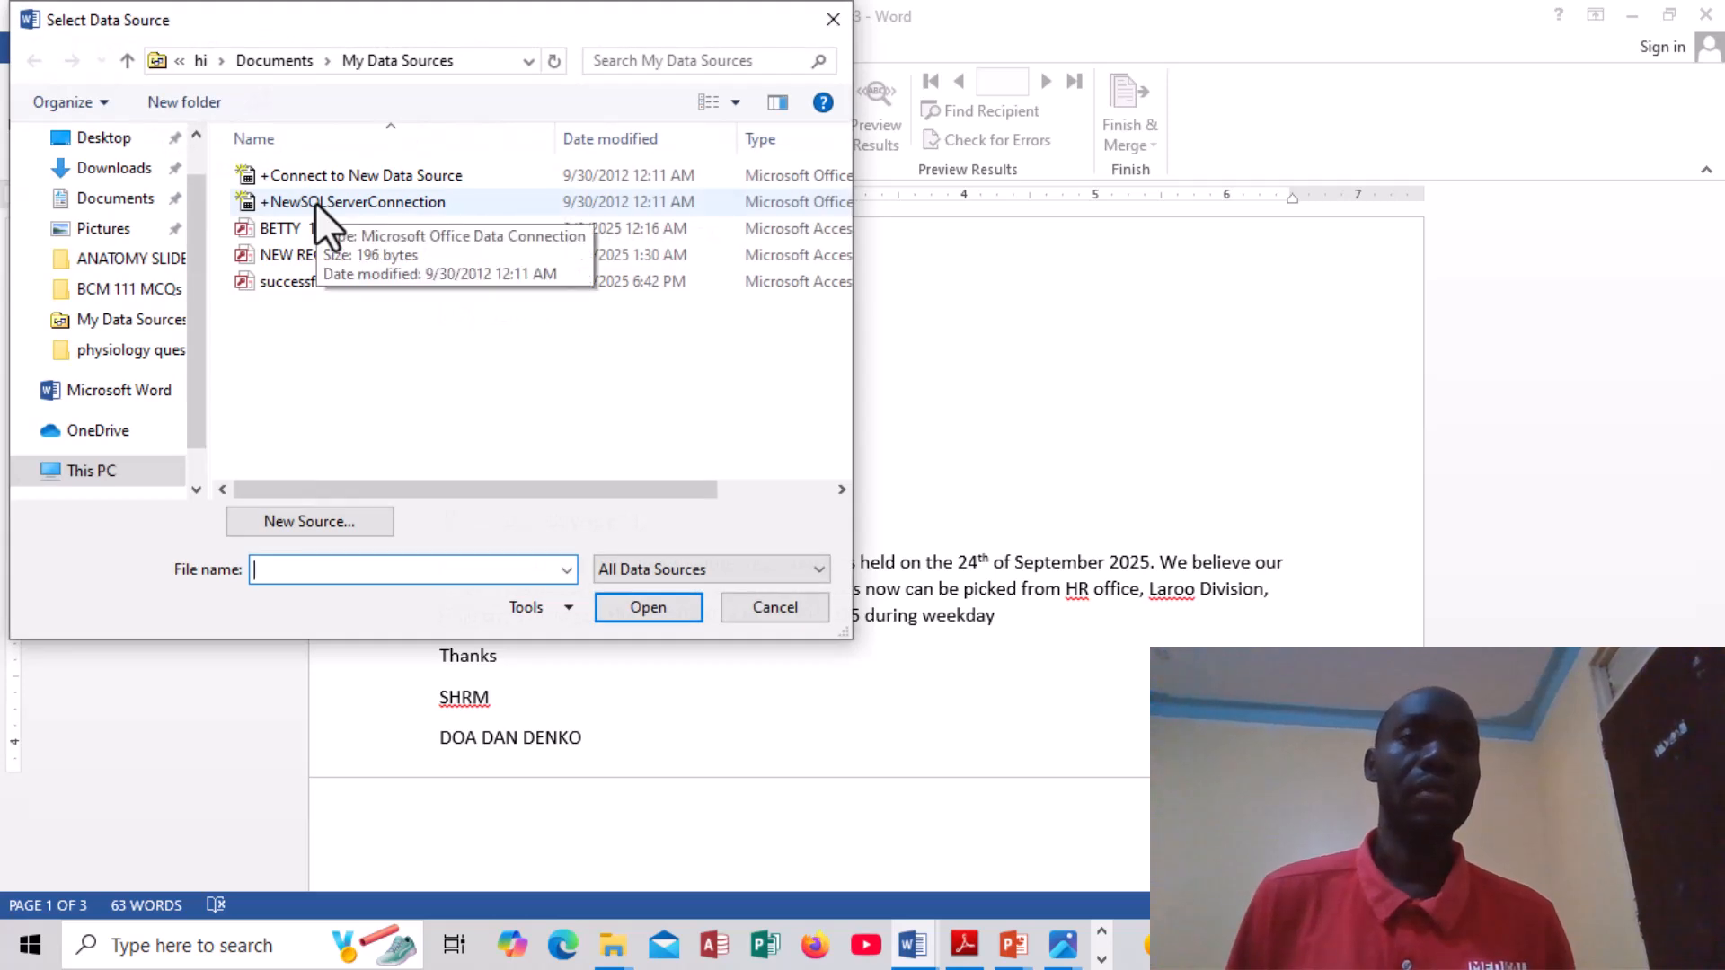
{"action": "left_click", "coordinate": [321, 252]}
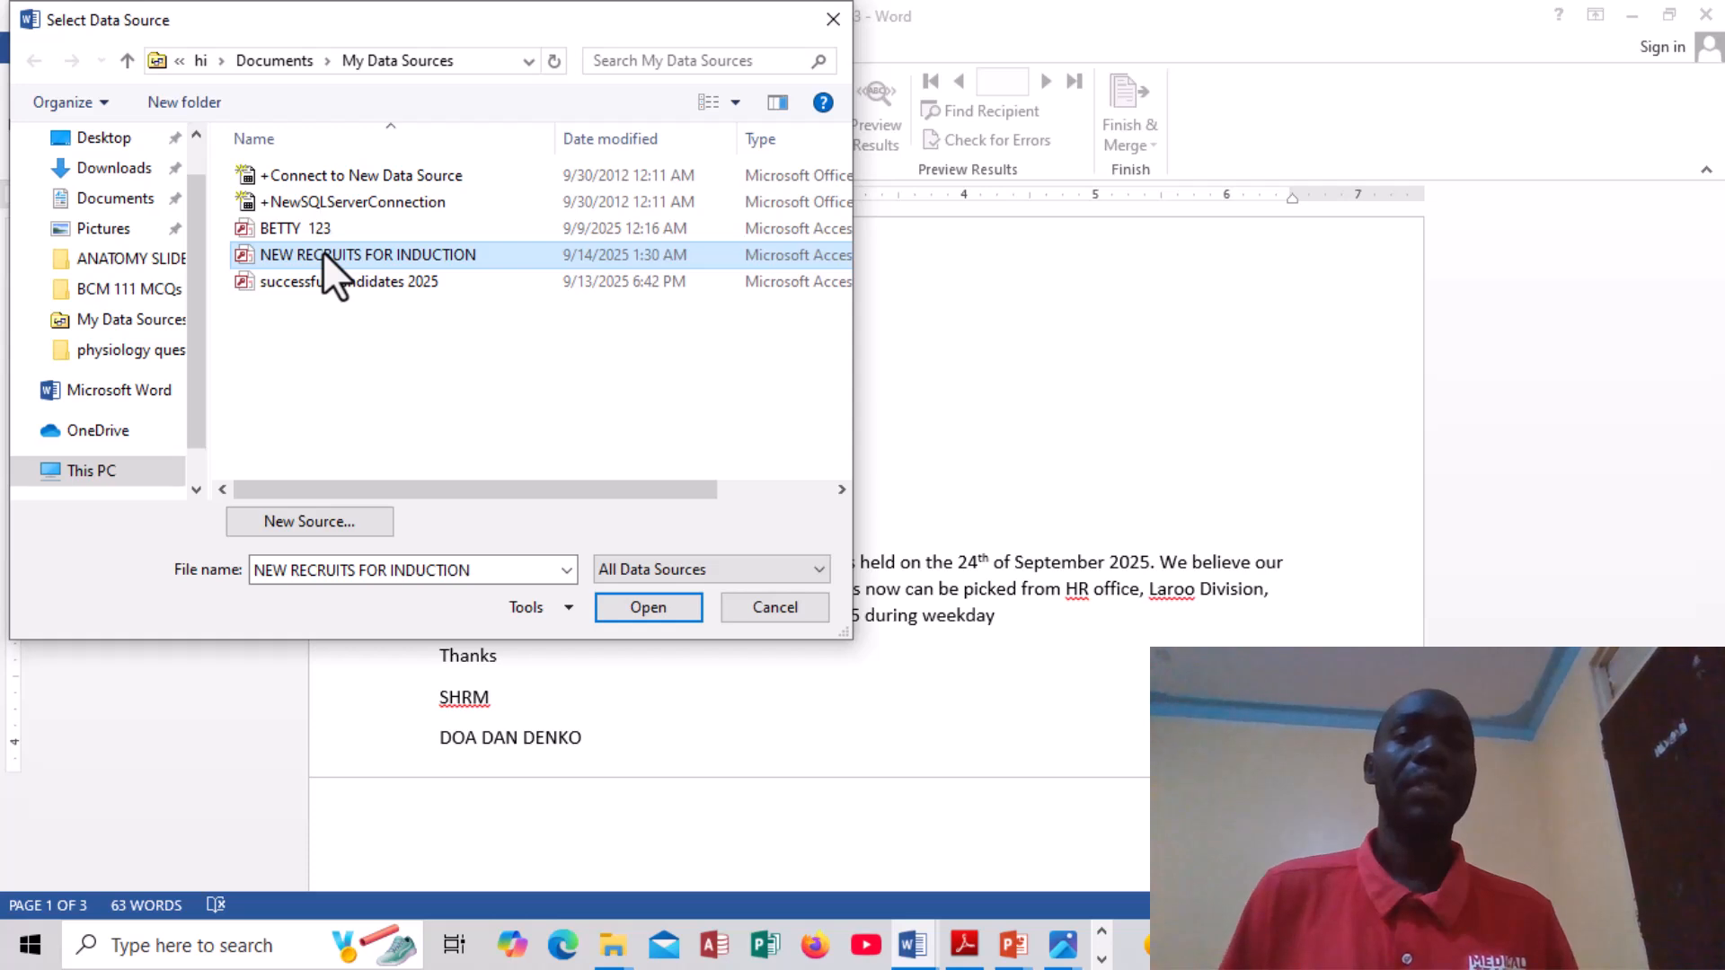
{"action": "double_click", "coordinate": [329, 254]}
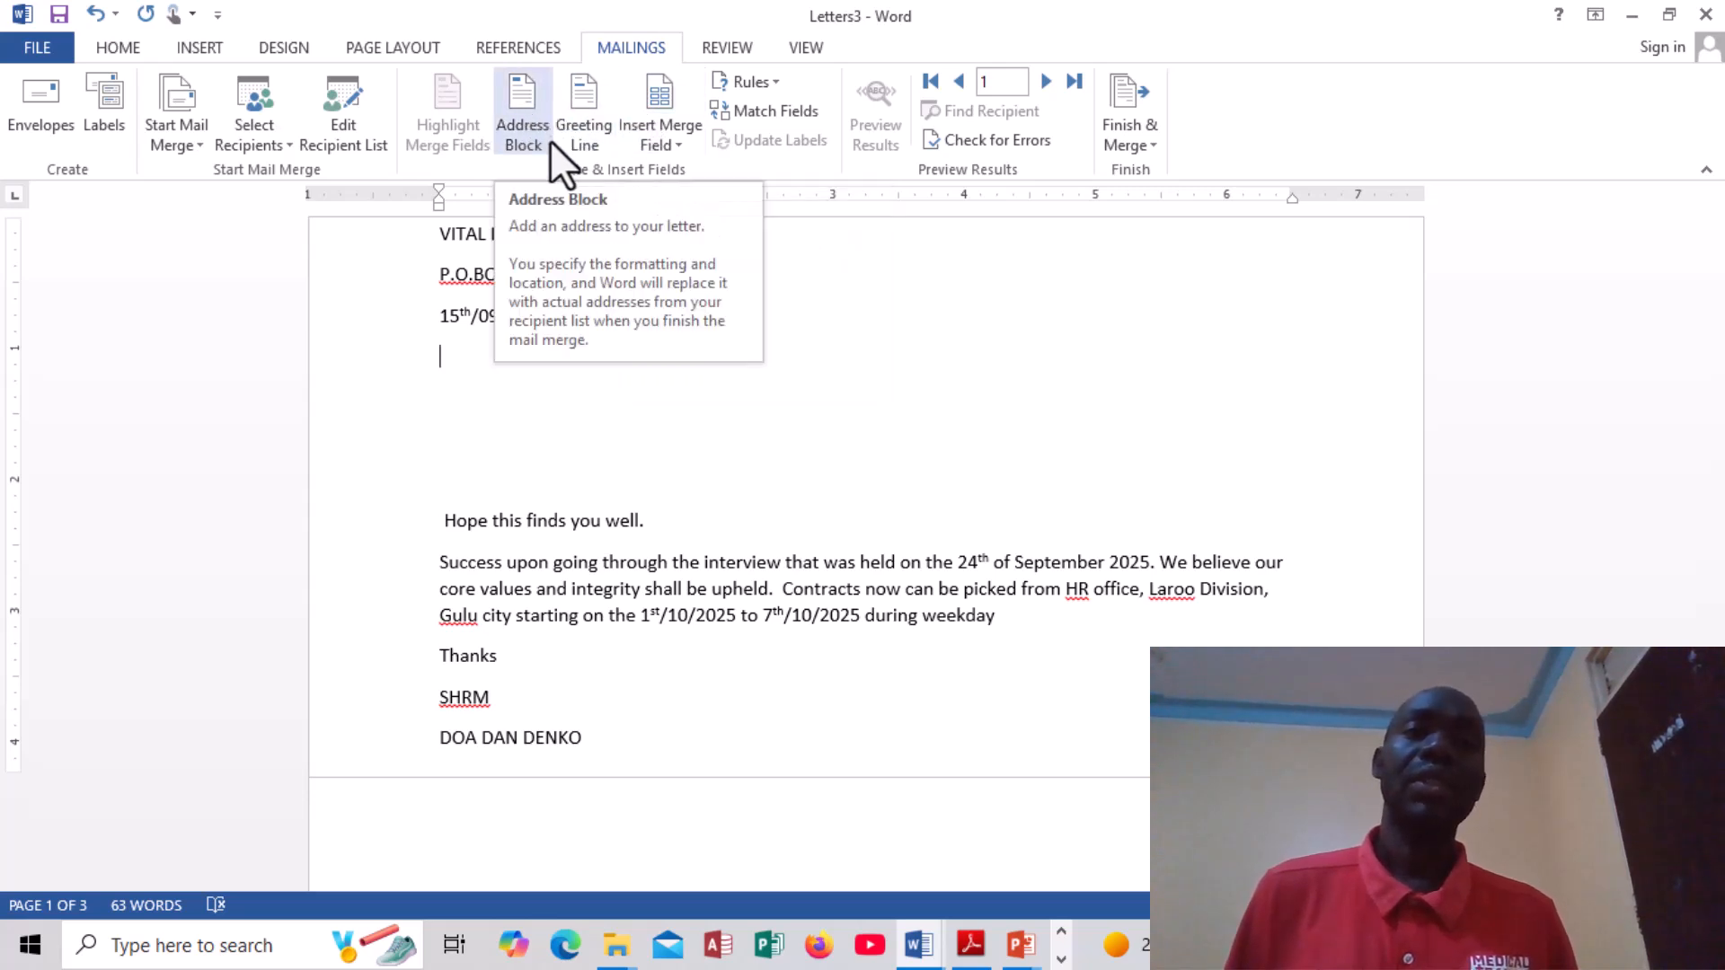
Insert the Title, First Name and Last Name merge fields below the letter's date
{"action": "left_click", "coordinate": [654, 101]}
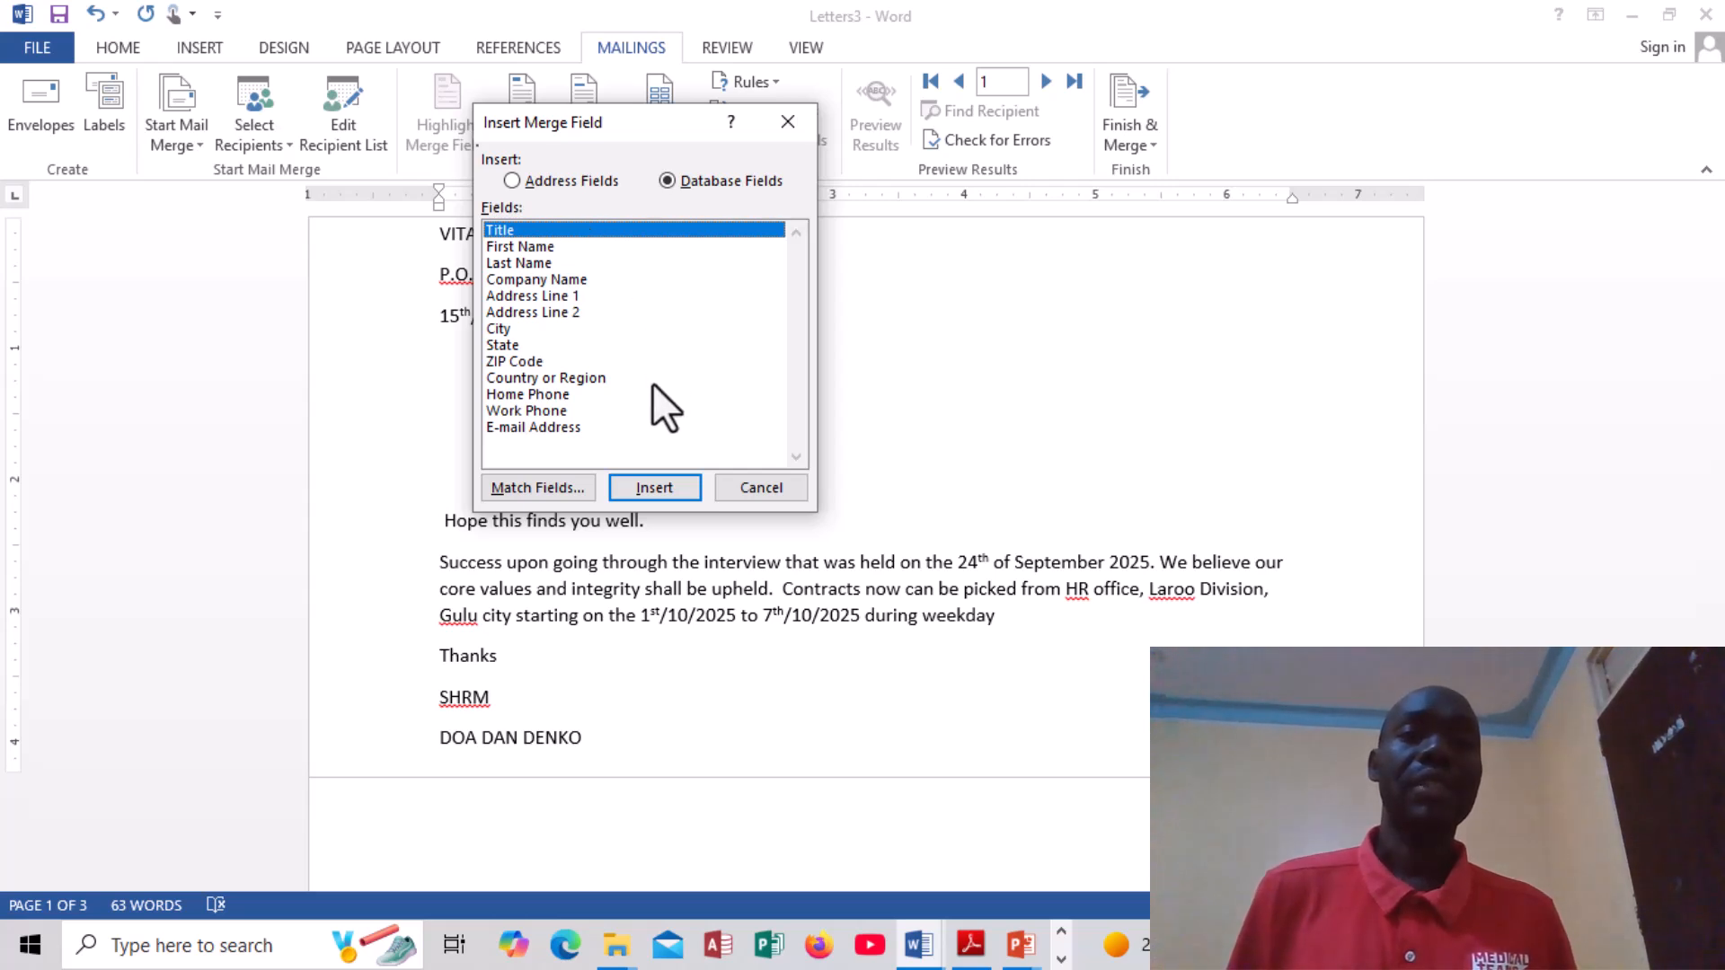
{"action": "left_click", "coordinate": [661, 487]}
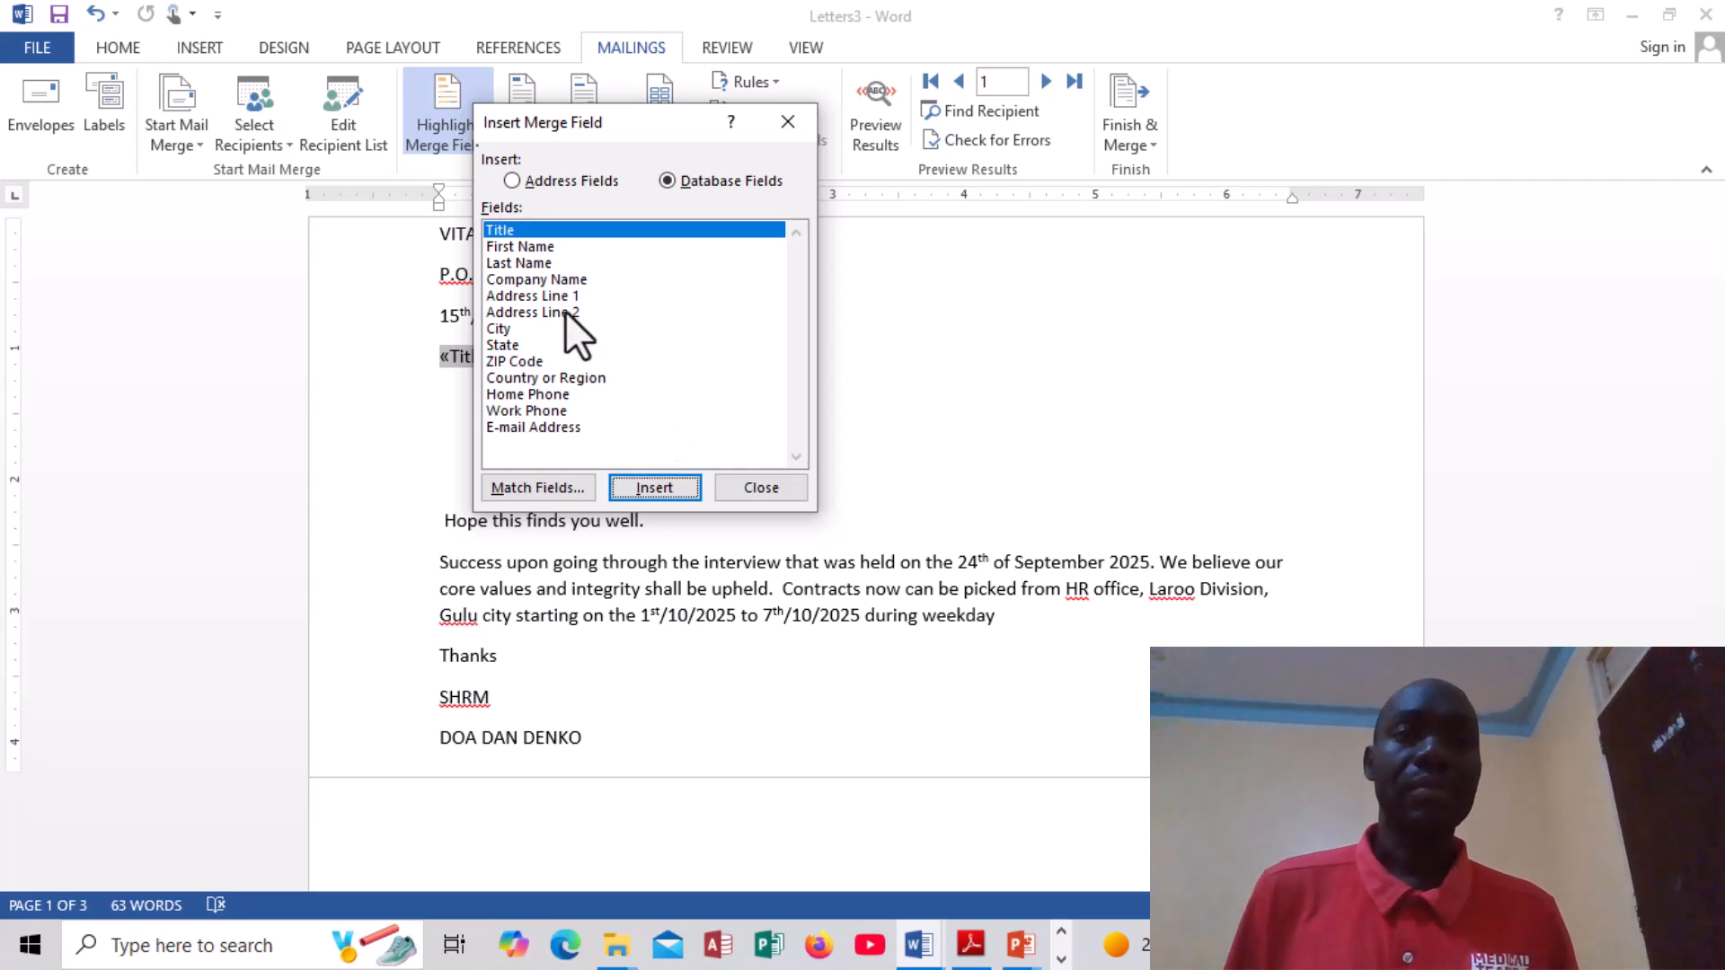
{"action": "left_click", "coordinate": [535, 247]}
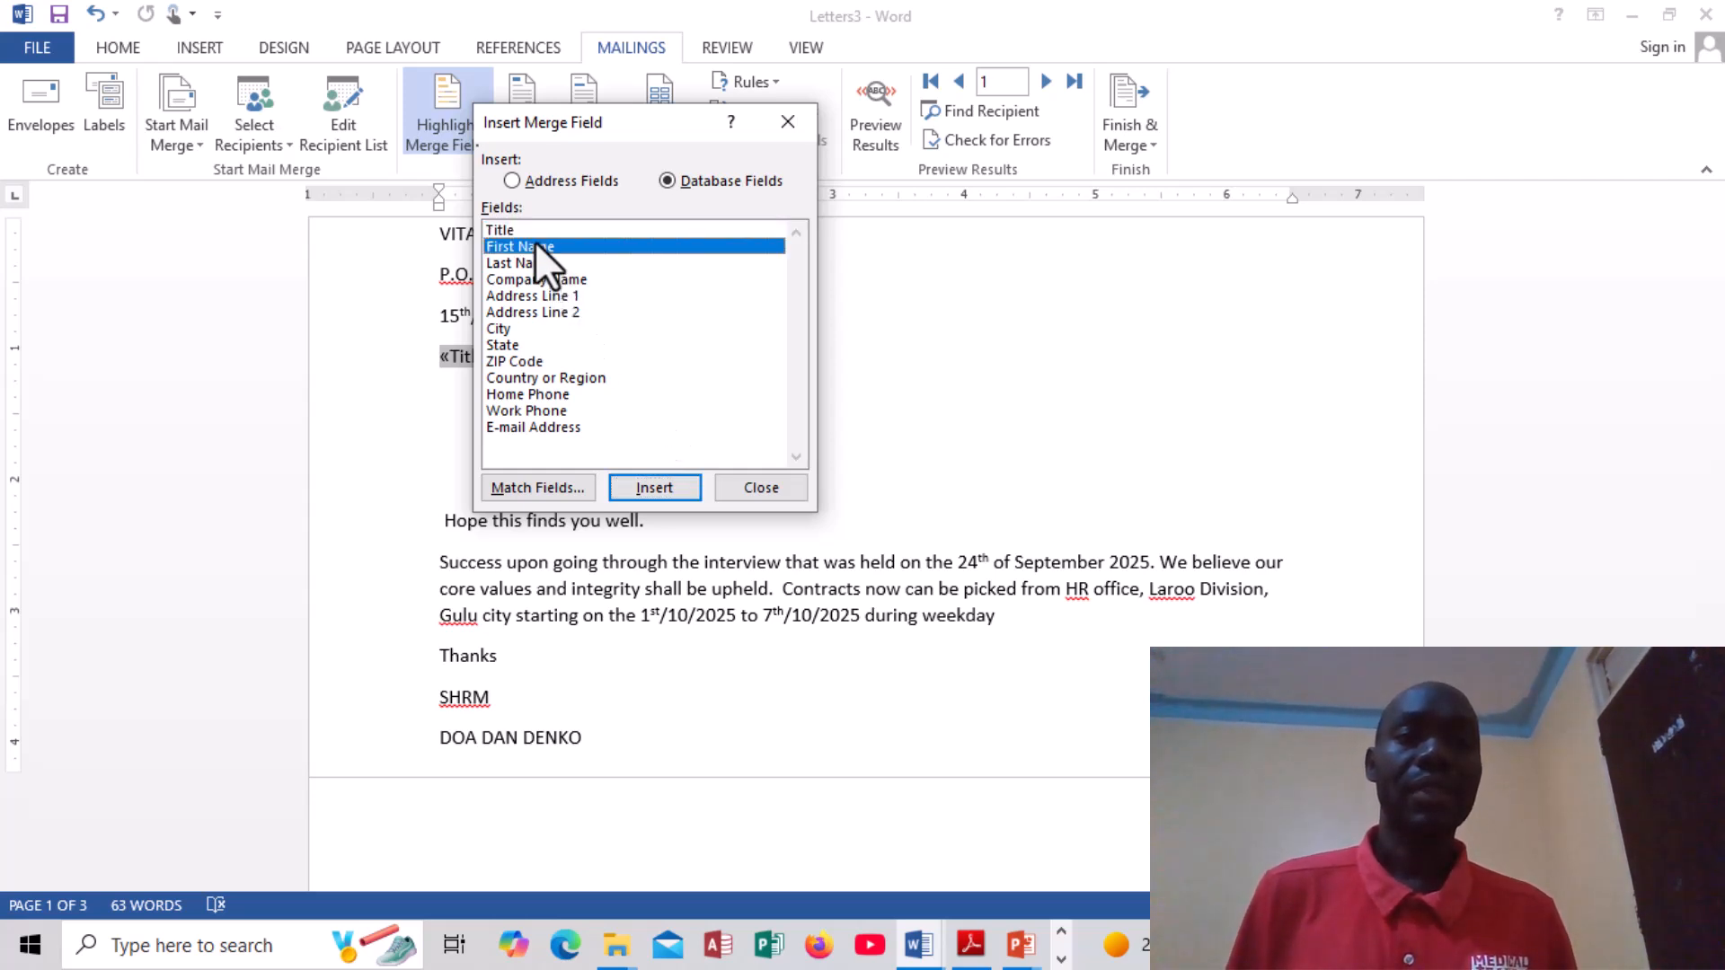
{"action": "left_click", "coordinate": [627, 486]}
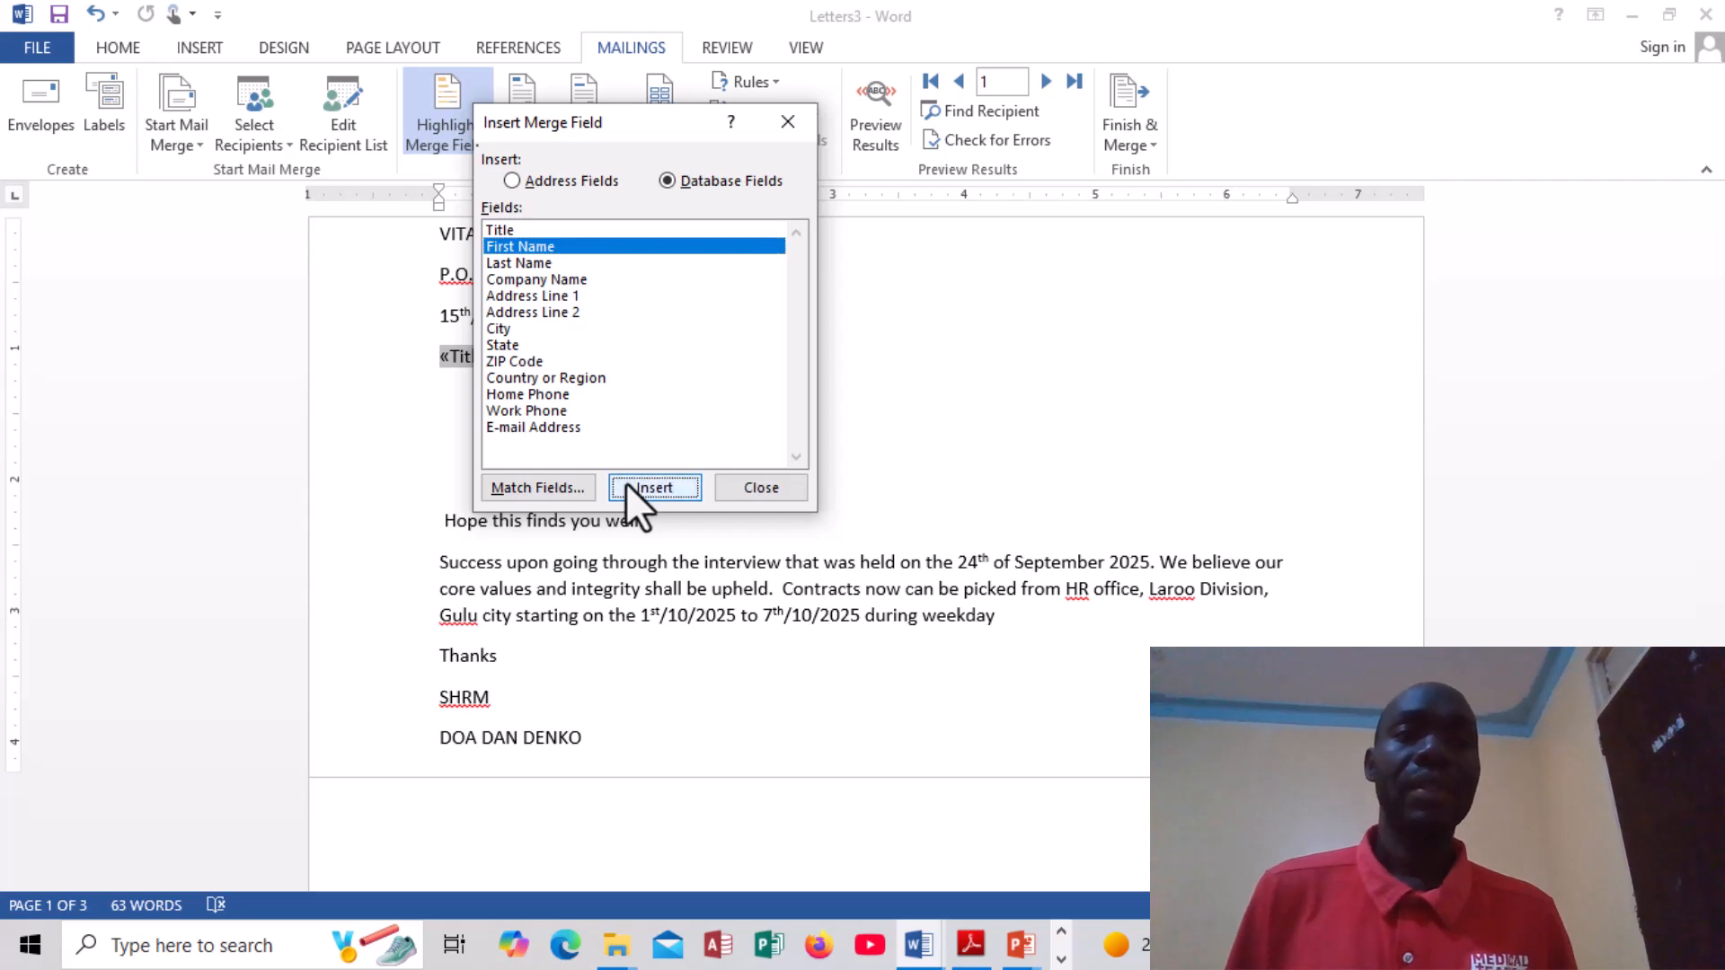
{"action": "left_click", "coordinate": [523, 261]}
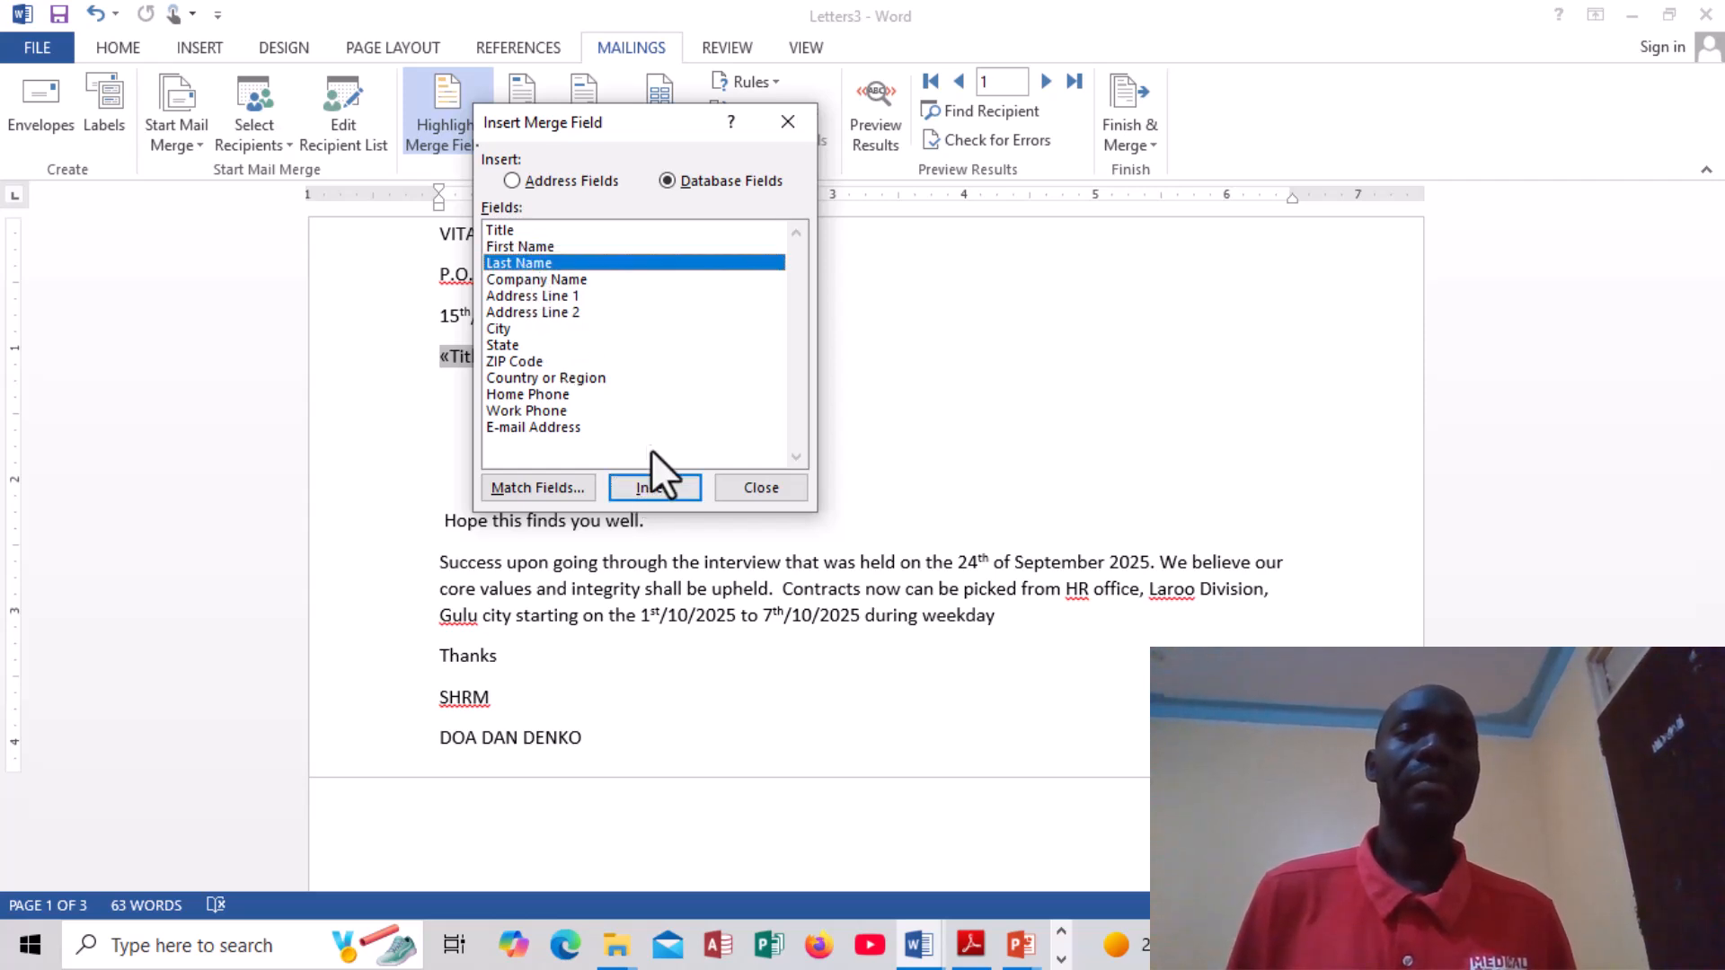
{"action": "left_click", "coordinate": [656, 485]}
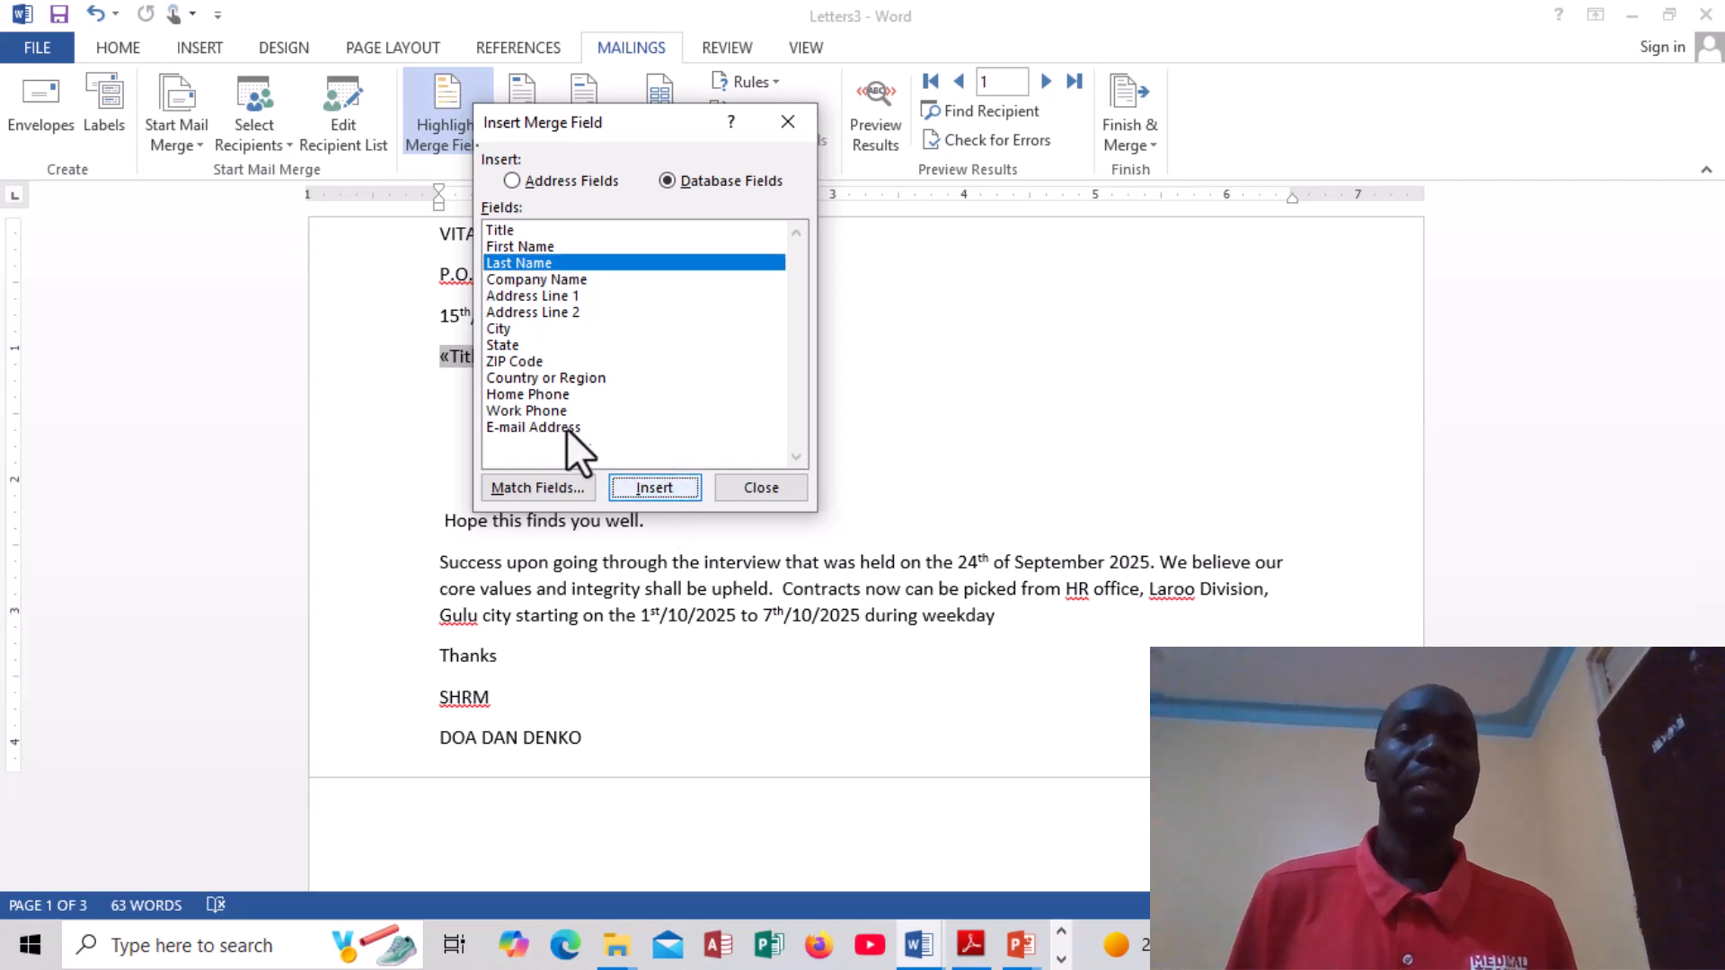
Add the Company Name and Address Line 1 merge fields after the last name field
{"action": "left_click", "coordinate": [543, 276]}
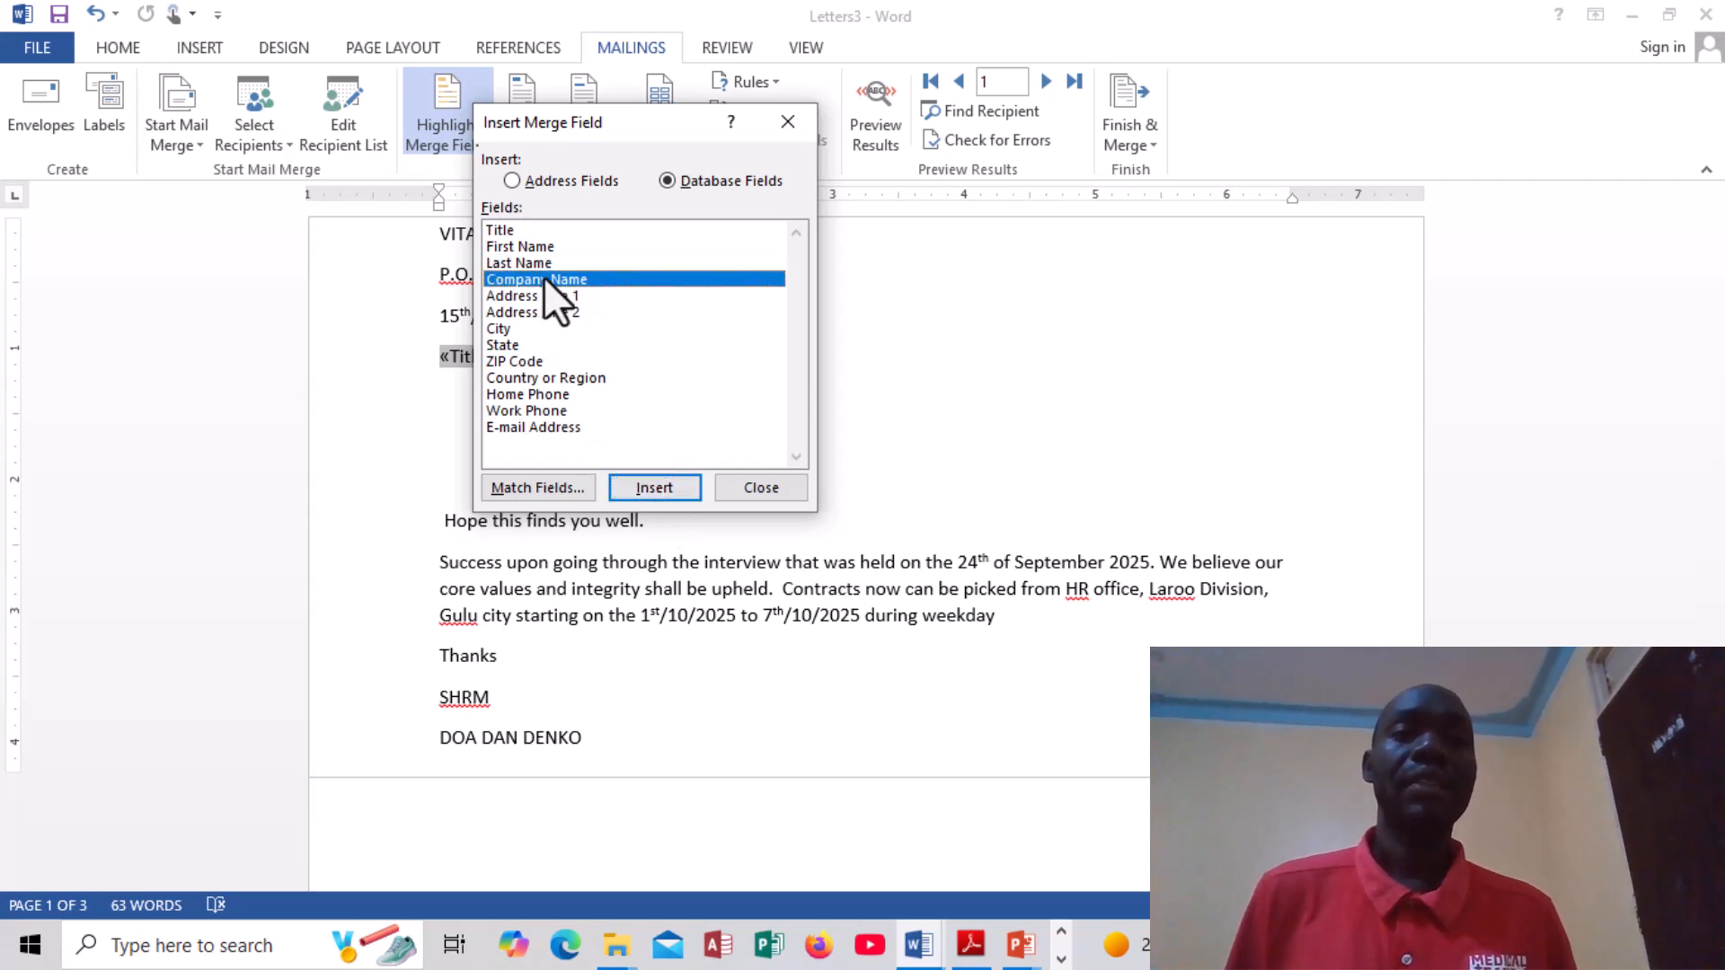
{"action": "left_click", "coordinate": [661, 478]}
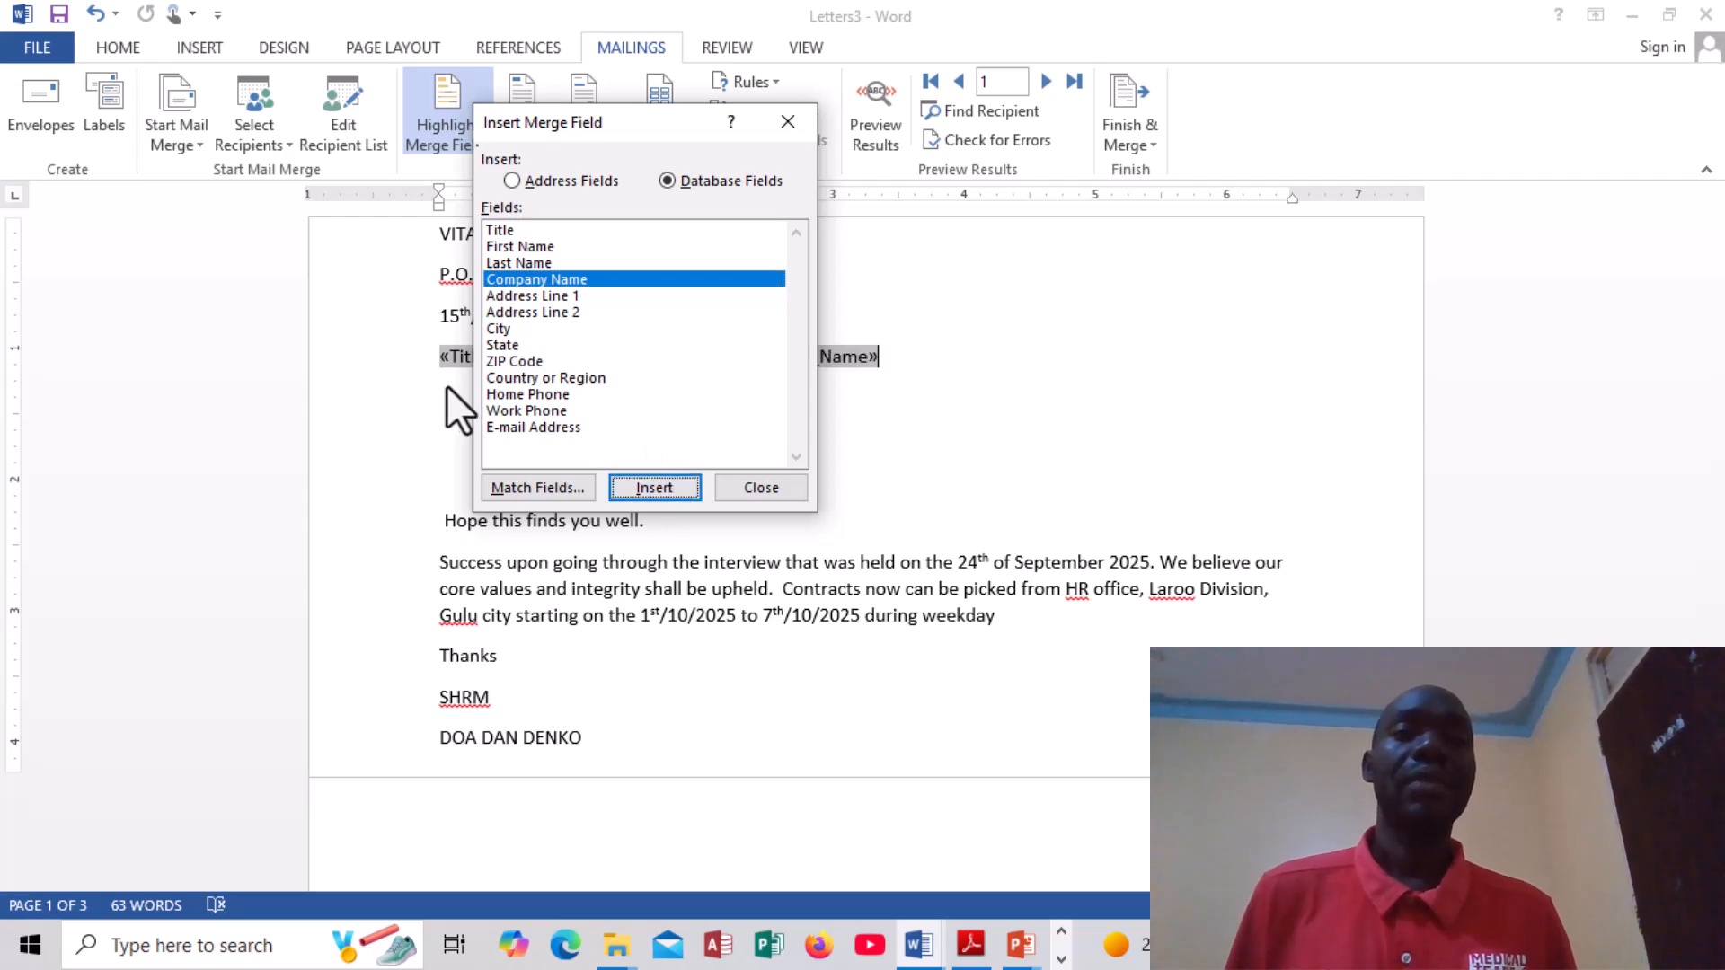
{"action": "left_click", "coordinate": [505, 286]}
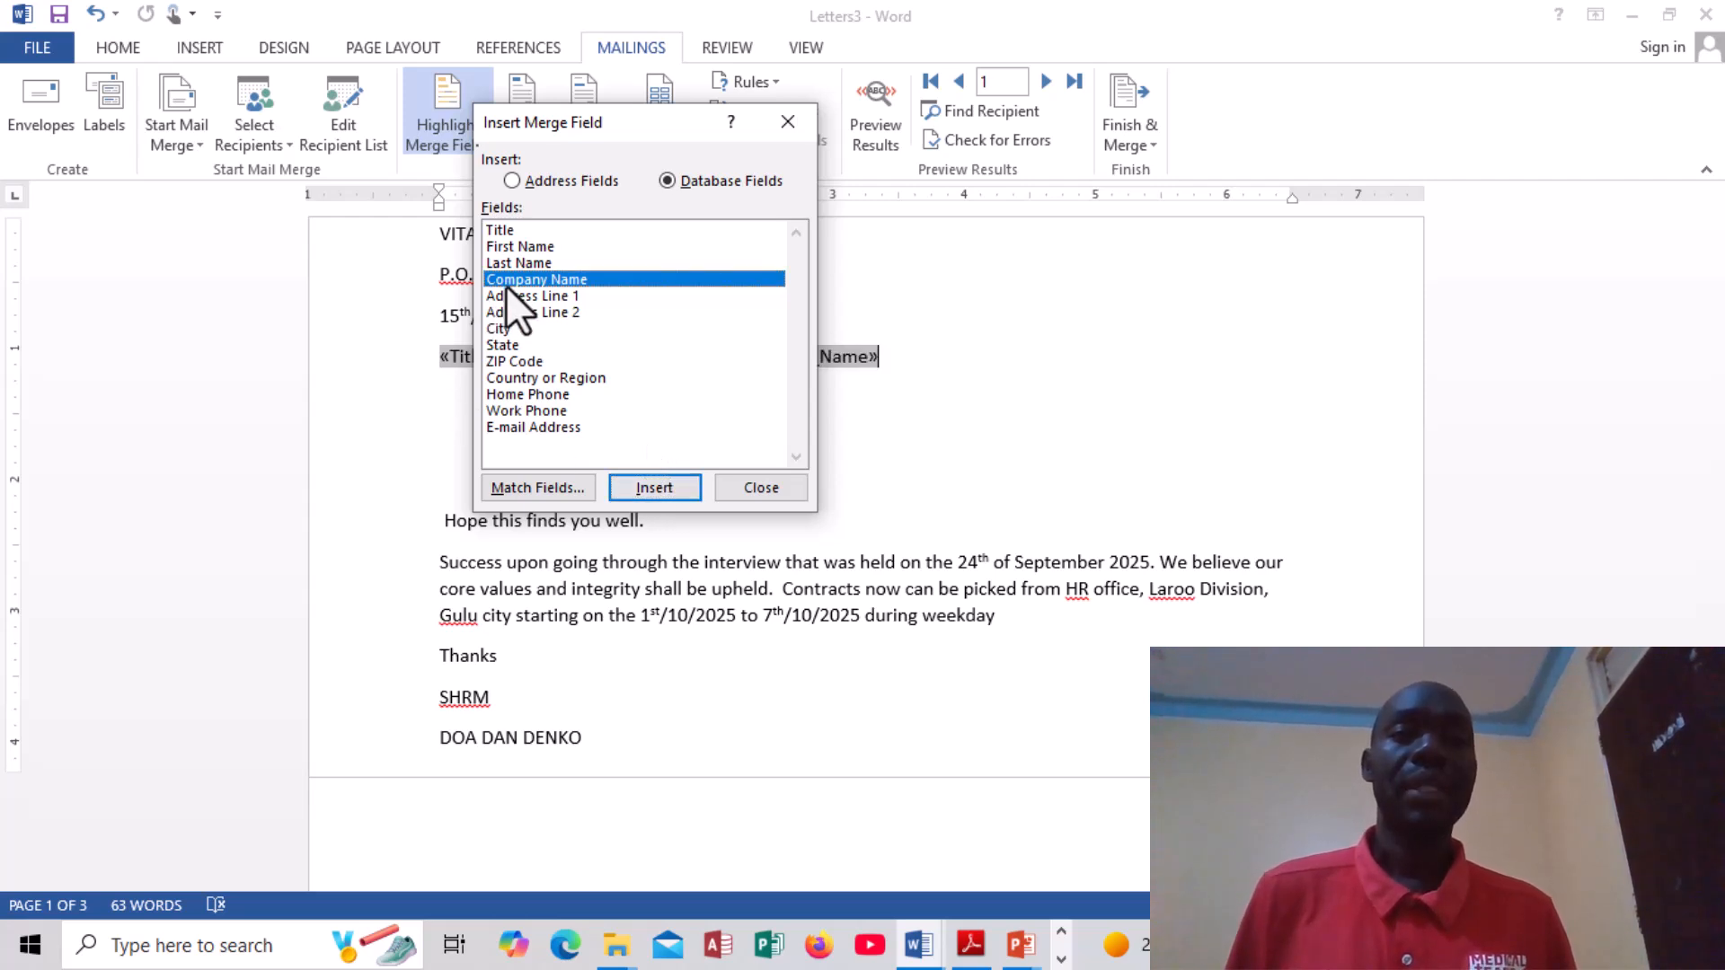
{"action": "left_click", "coordinate": [525, 294]}
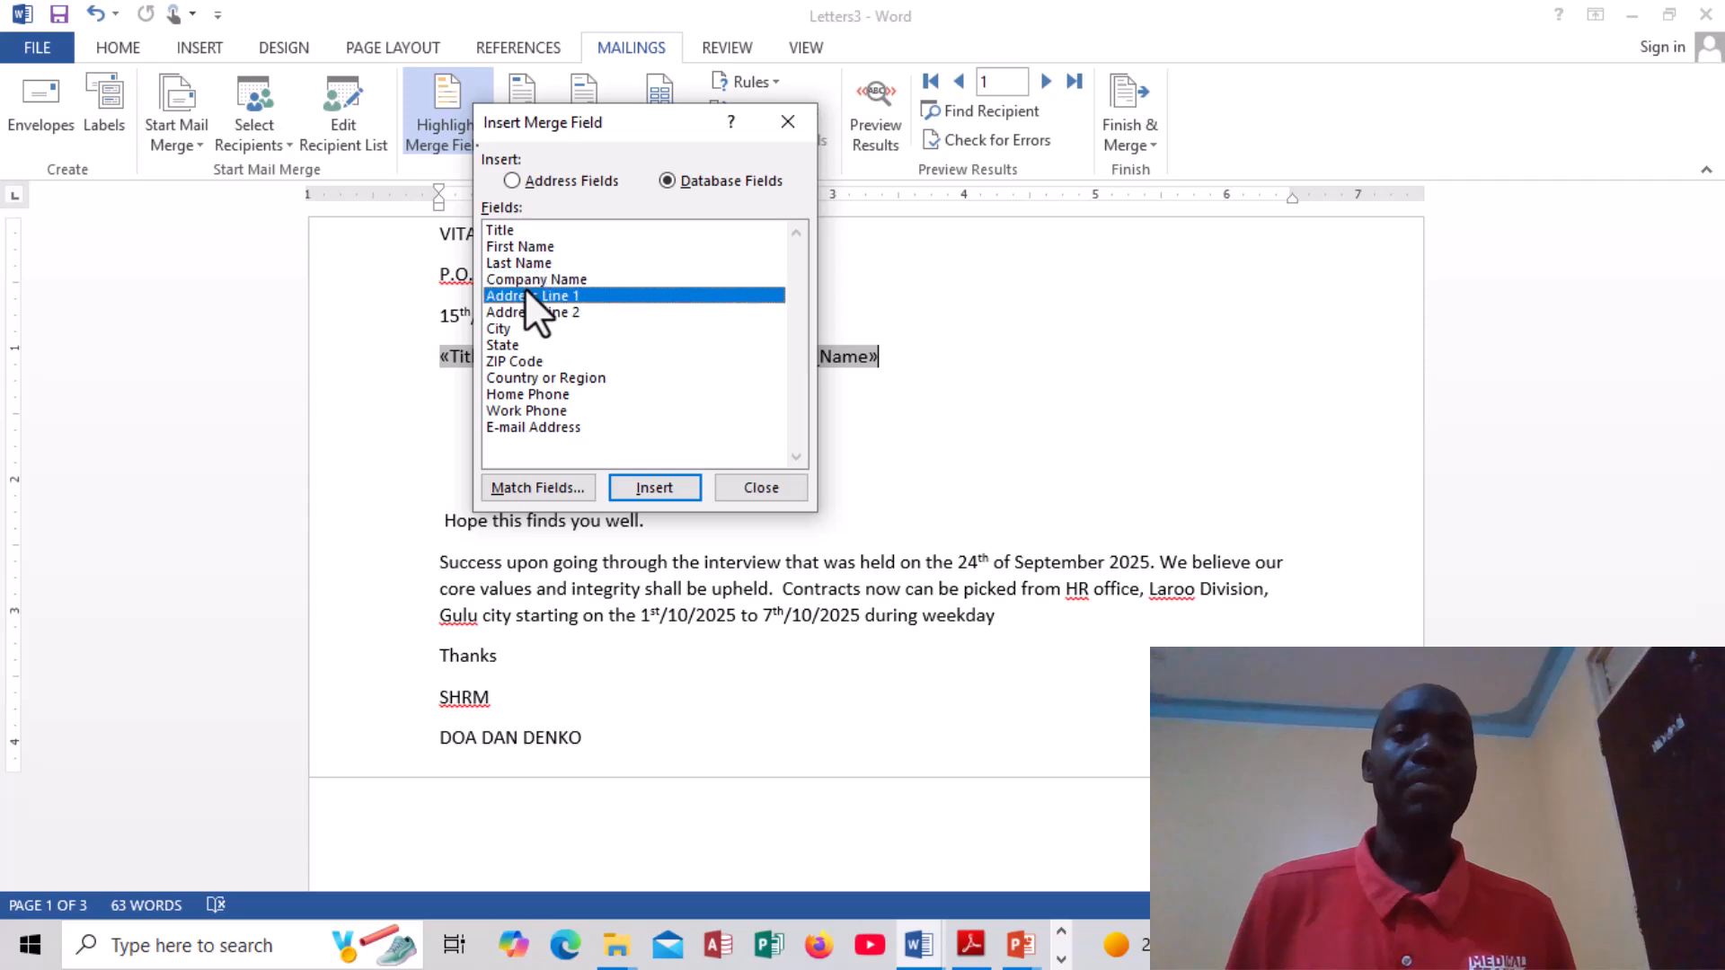
{"action": "left_click", "coordinate": [648, 485]}
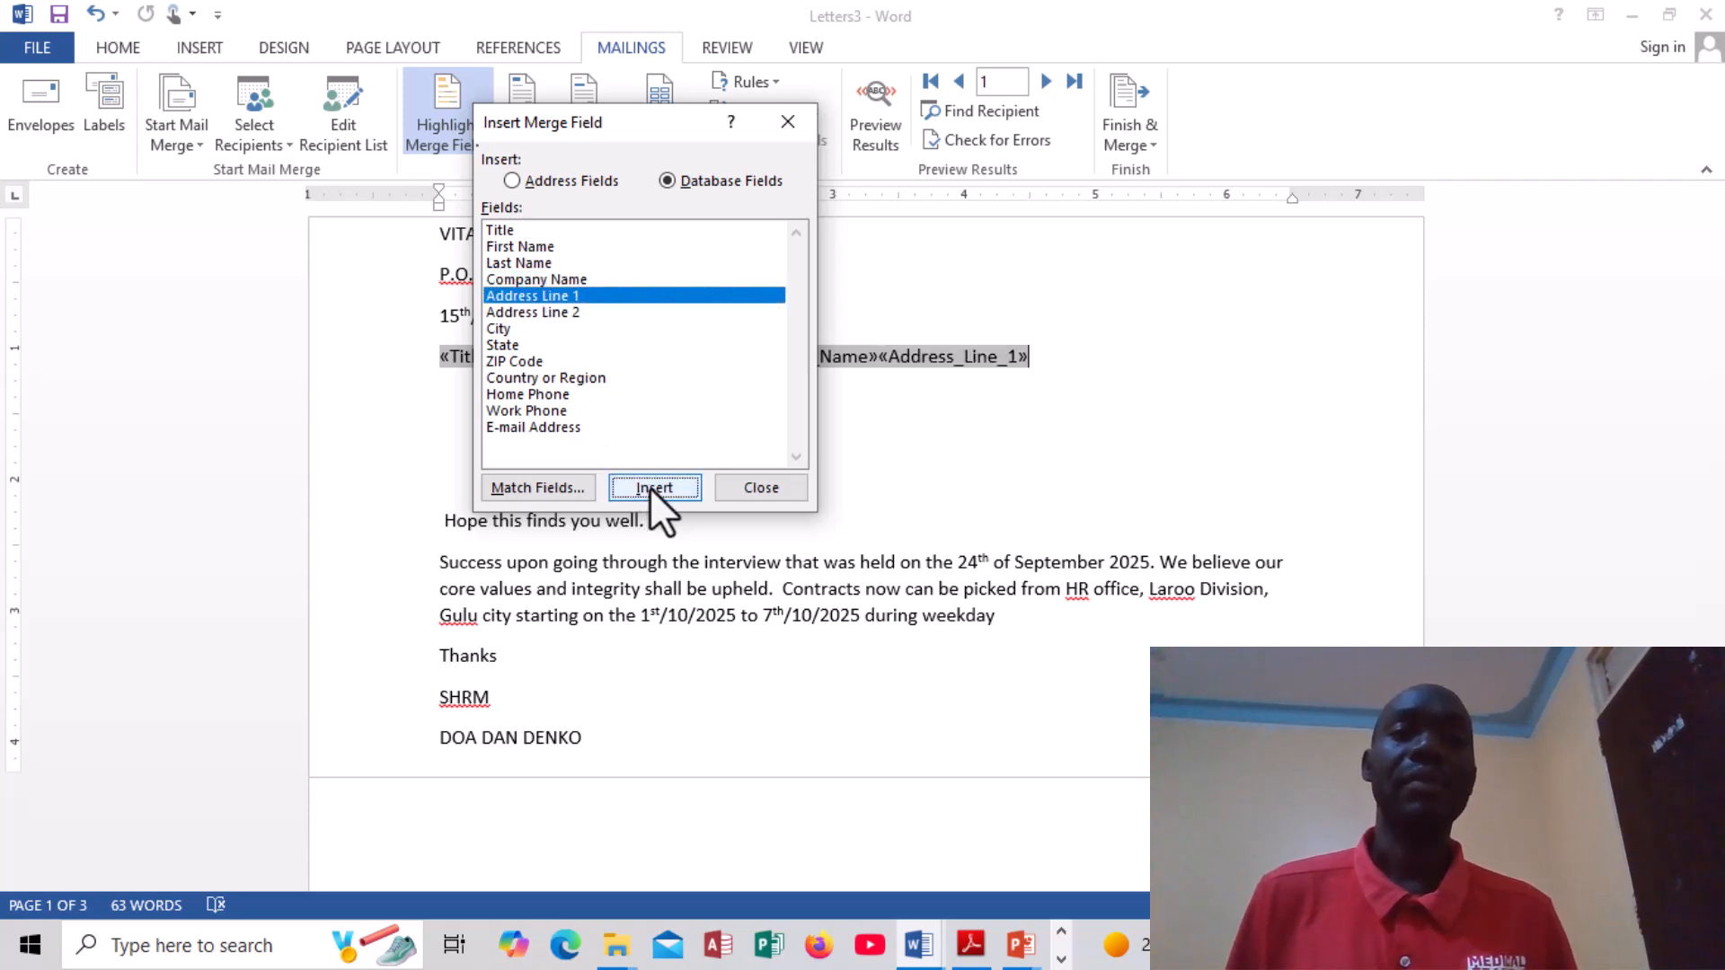
{"action": "left_click", "coordinate": [790, 122]}
Insert a "Dear" greeting line after the address field, and break the merge fields onto separate lines, starting the second with the company name
{"action": "left_click", "coordinate": [581, 100]}
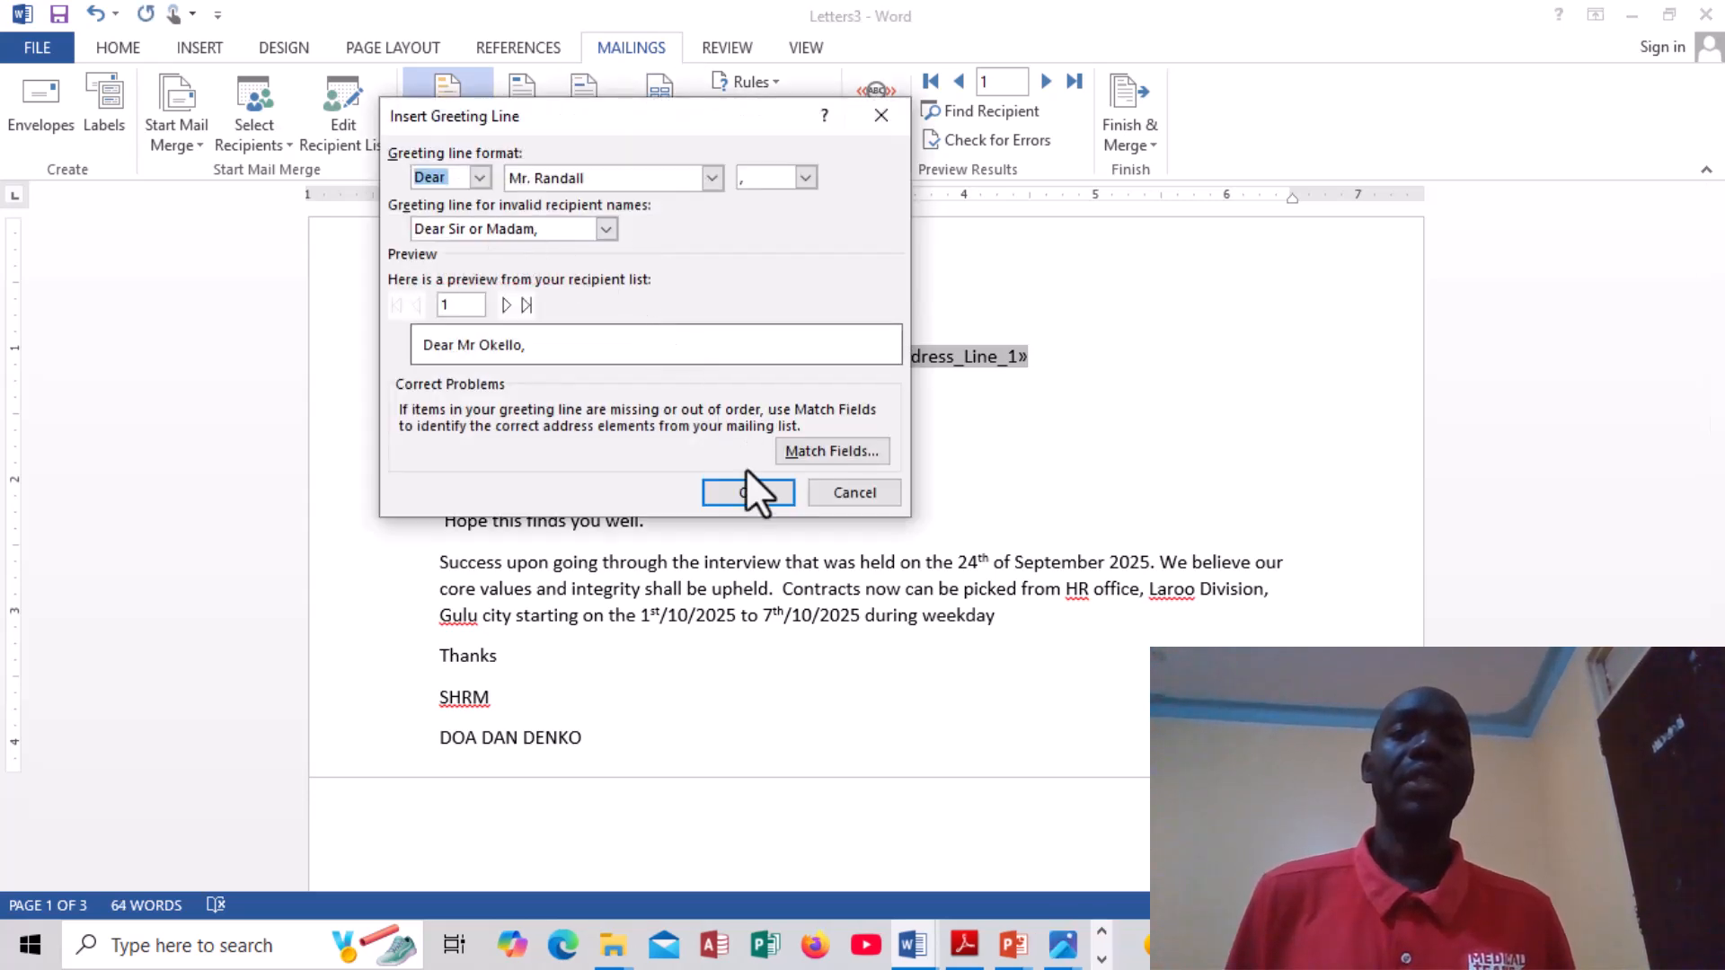
{"action": "left_click", "coordinate": [749, 491]}
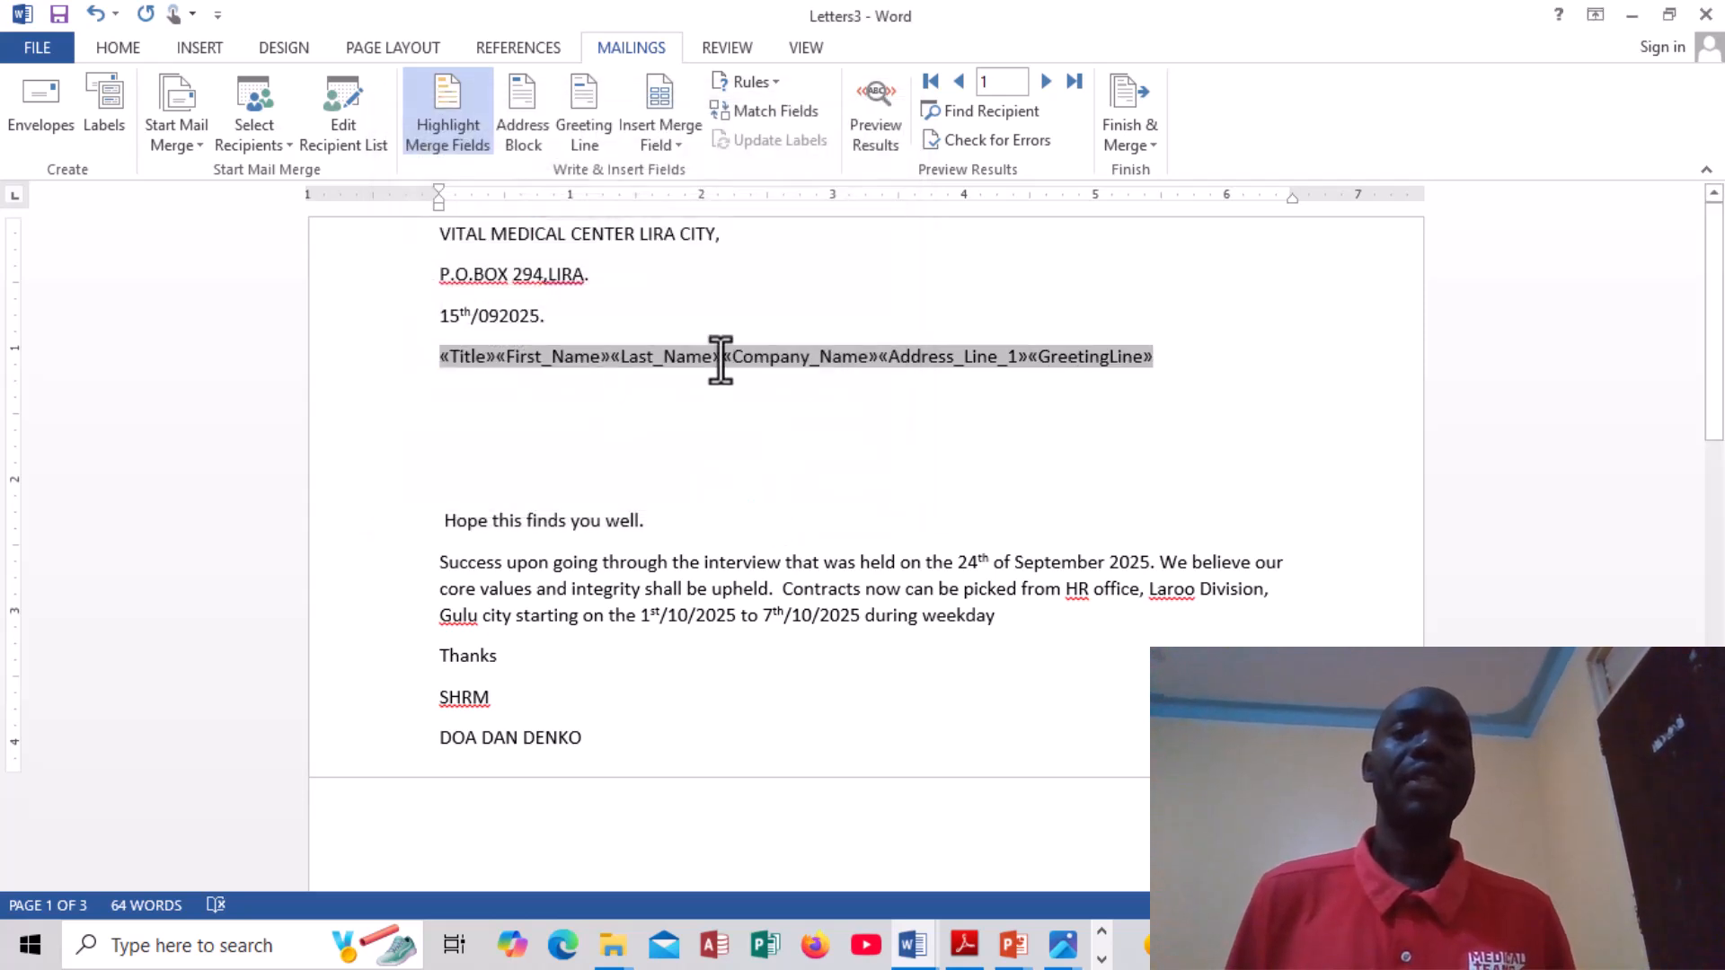
{"action": "left_click", "coordinate": [721, 356]}
{"action": "key", "text": "Return"}
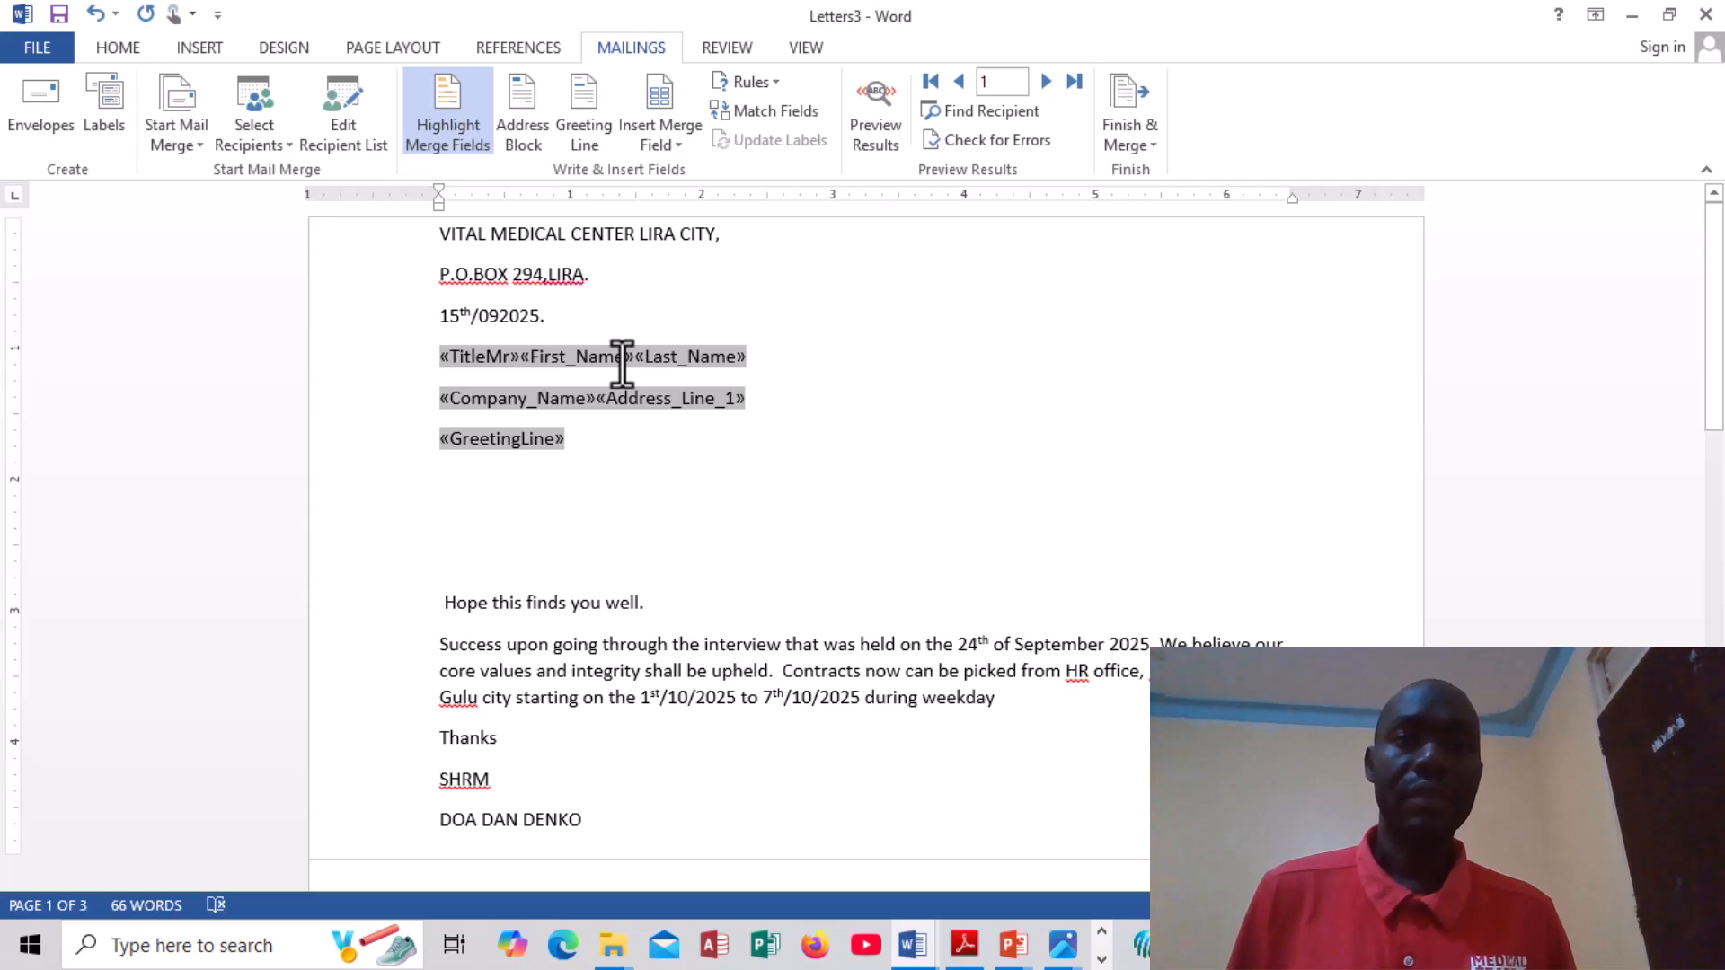
Enter the first recipient's first name, last name, company IRC and address inside the matching merge fields
{"action": "type", "text": "Francisco"}
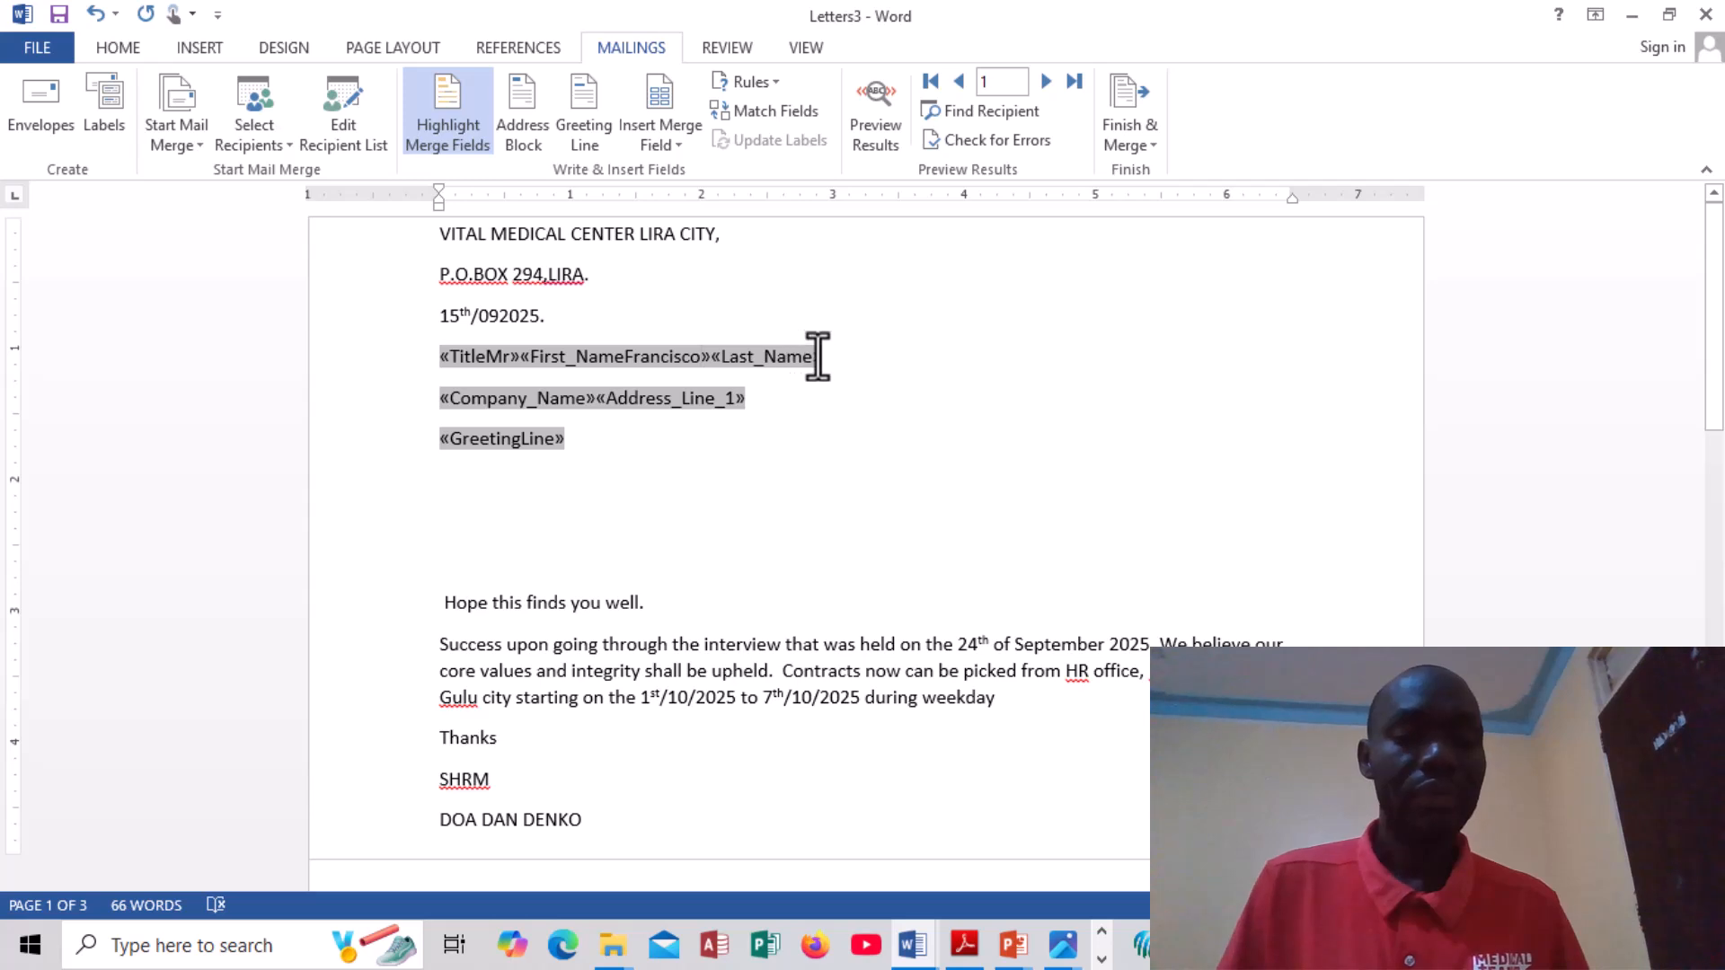
{"action": "left_click", "coordinate": [809, 357]}
{"action": "type", "text": "Okello"}
{"action": "left_click", "coordinate": [578, 398]}
{"action": "type", "text": "IRC"}
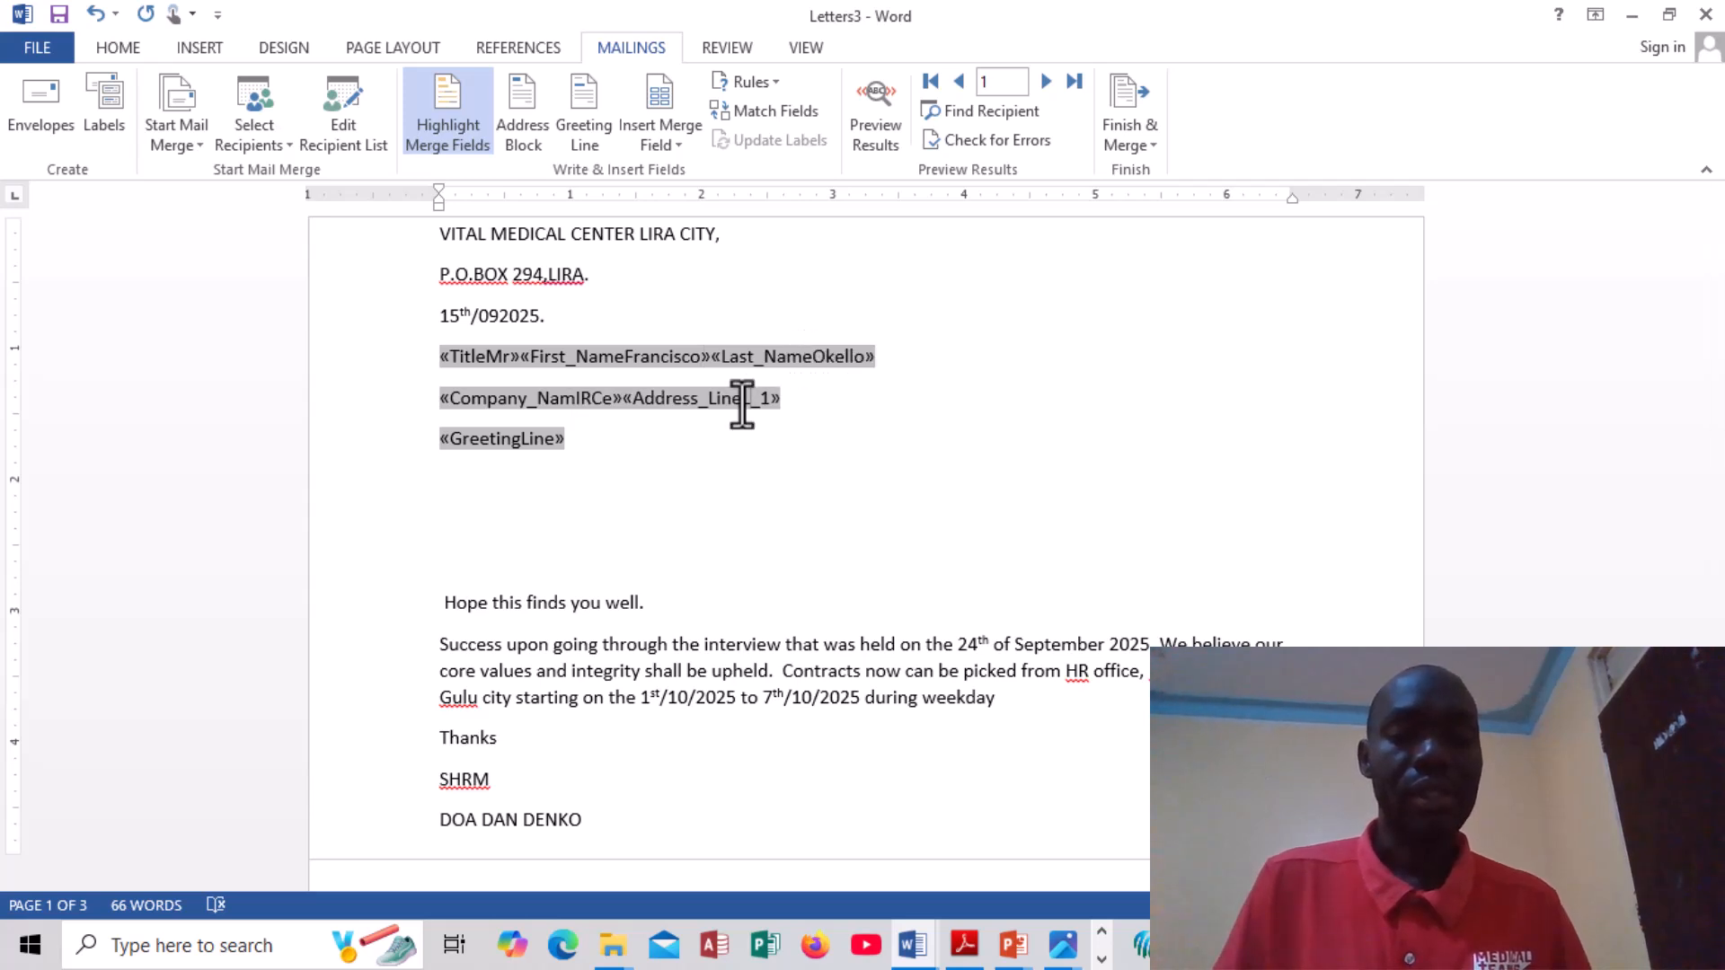
{"action": "type", "text": "AMWO"}
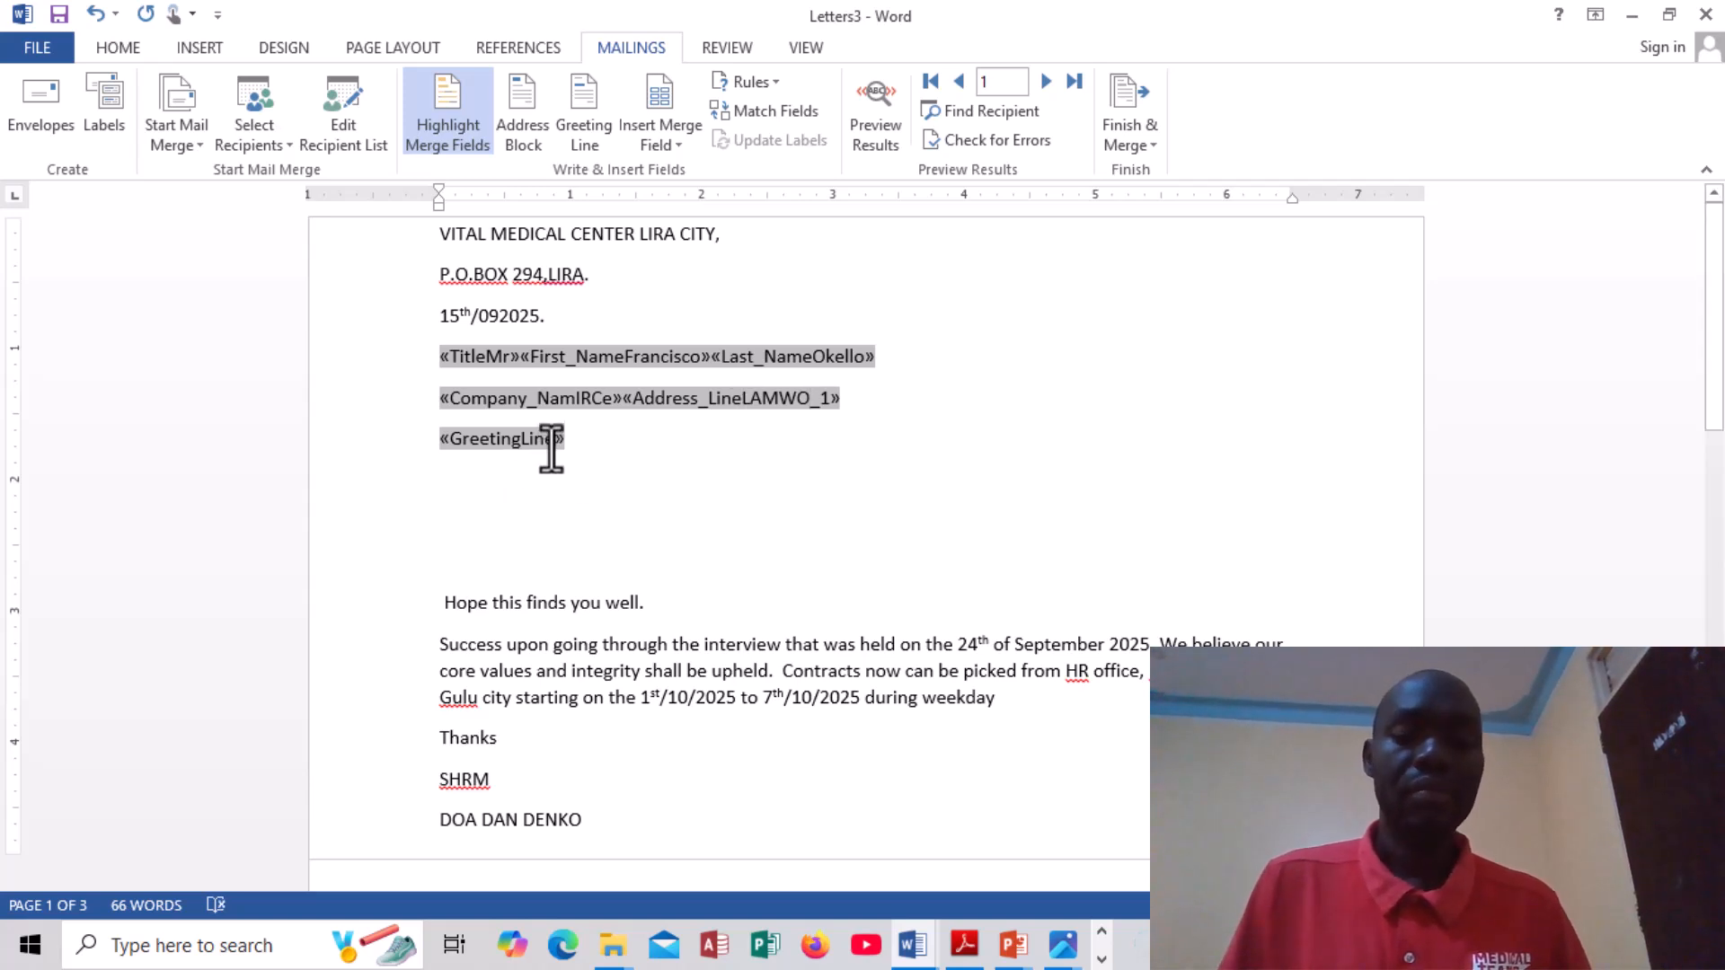
Preview the merge results in the letter and merge all records into a new document of individual letters
{"action": "left_click", "coordinate": [873, 126]}
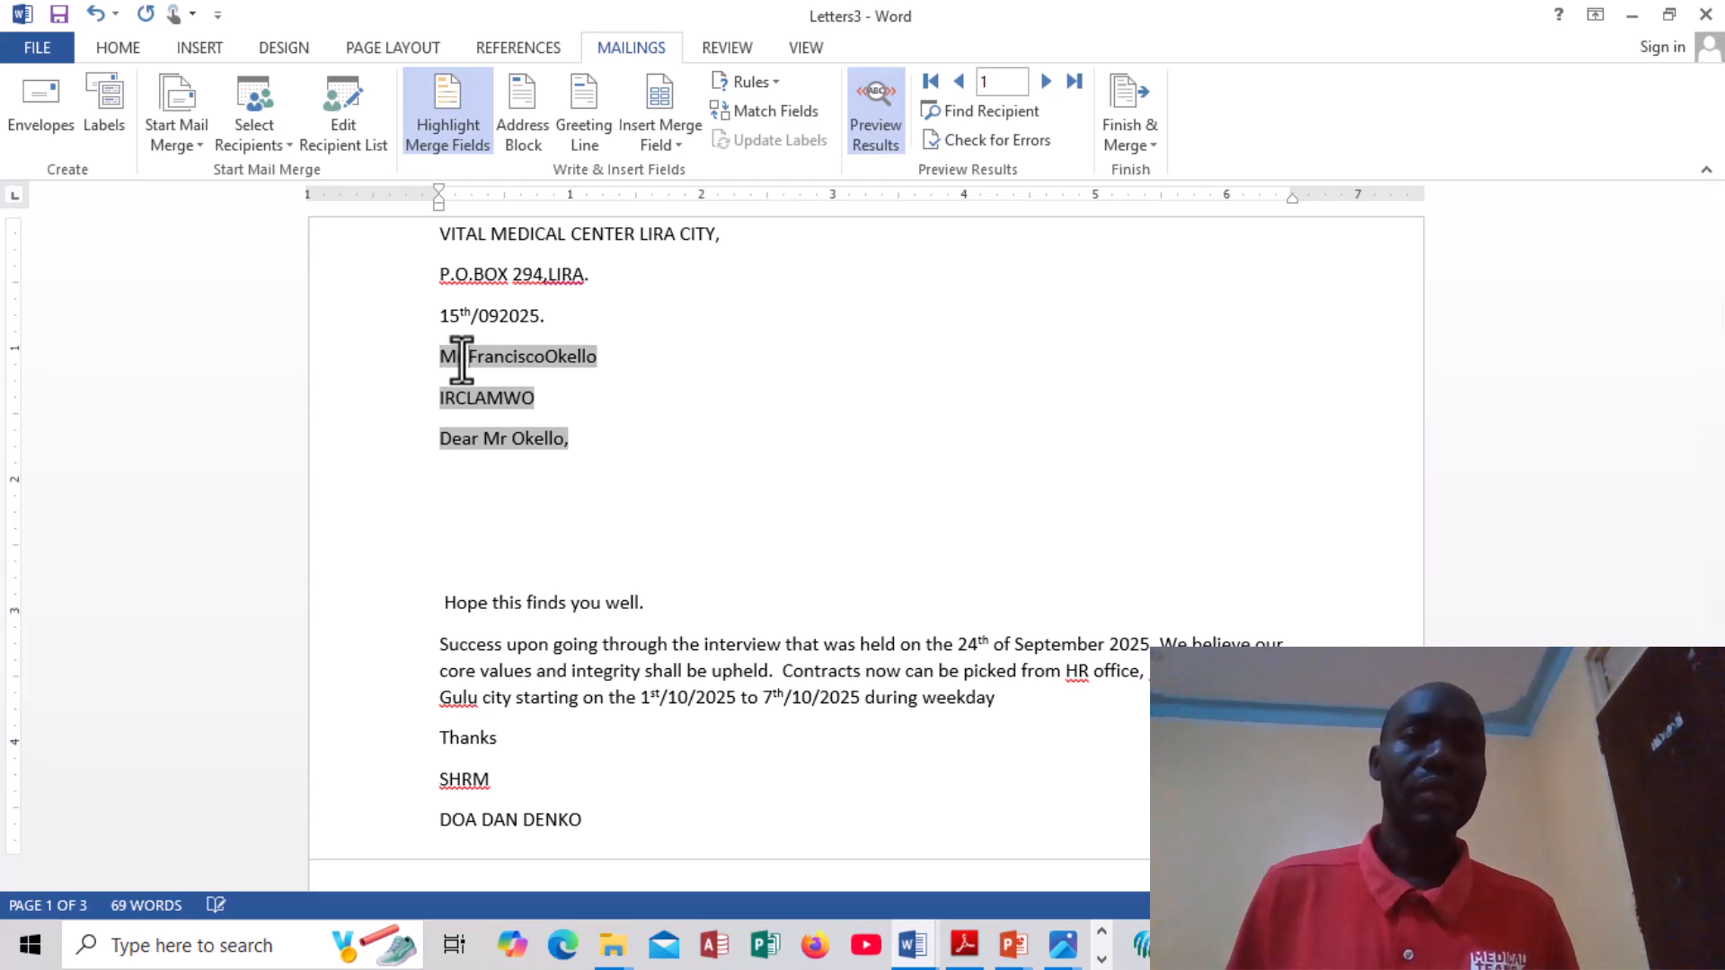
{"action": "left_click", "coordinate": [1146, 139]}
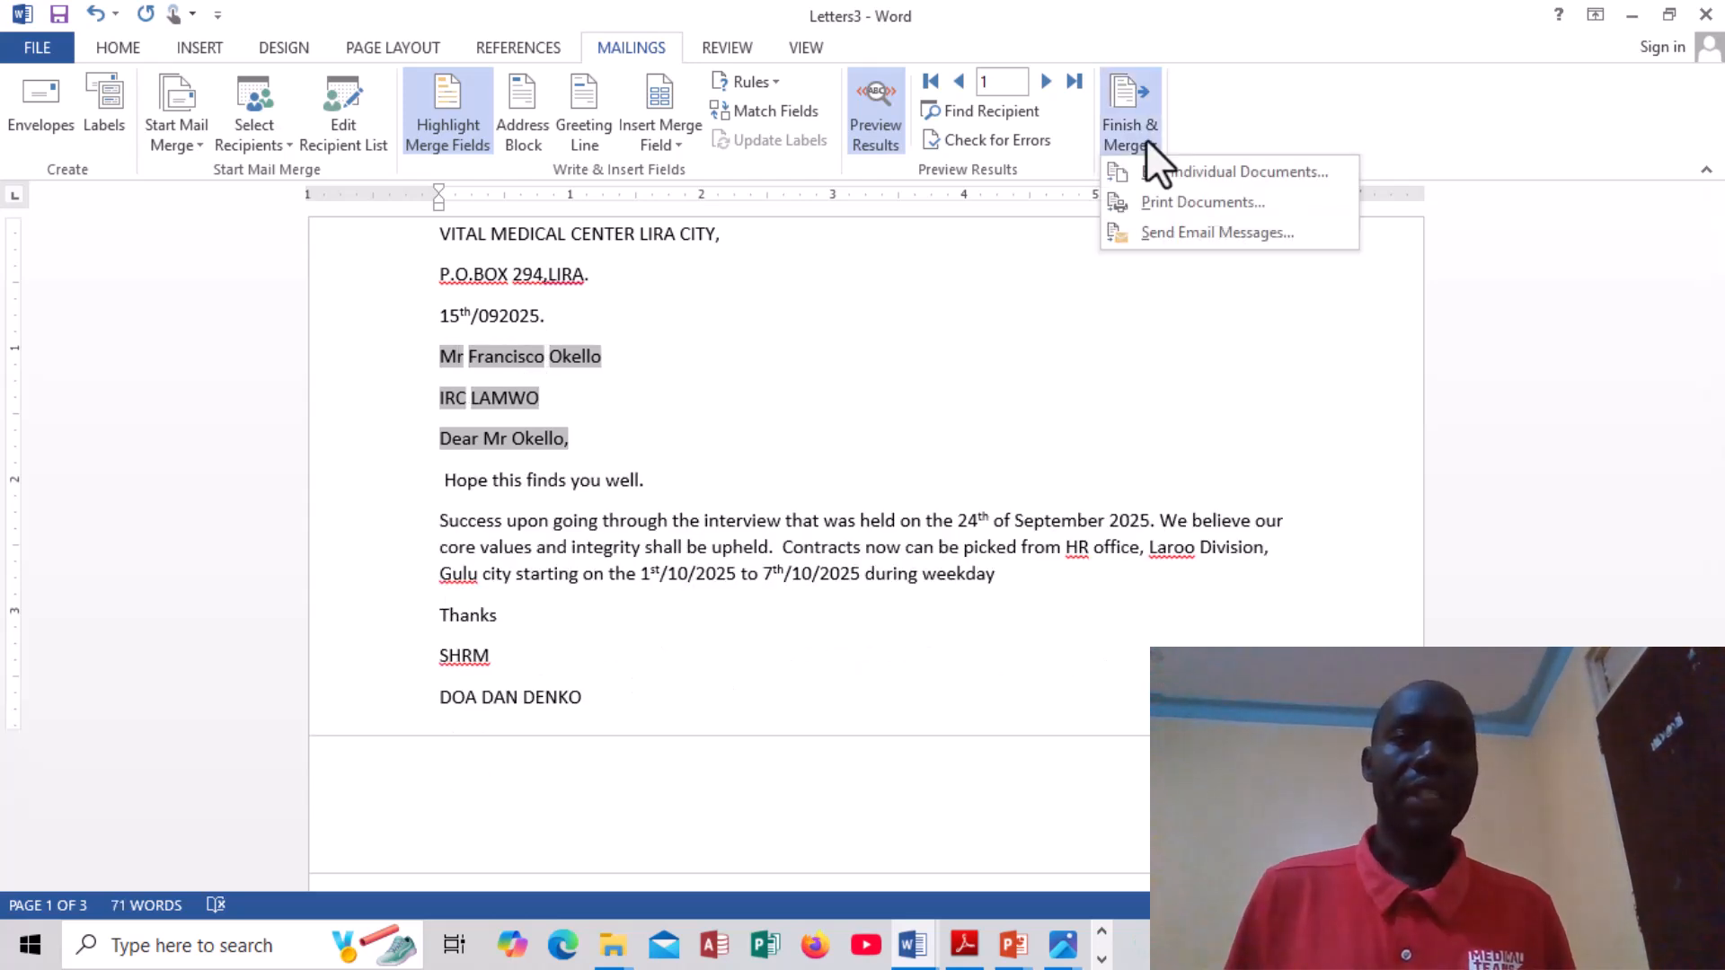
{"action": "left_click", "coordinate": [1182, 169]}
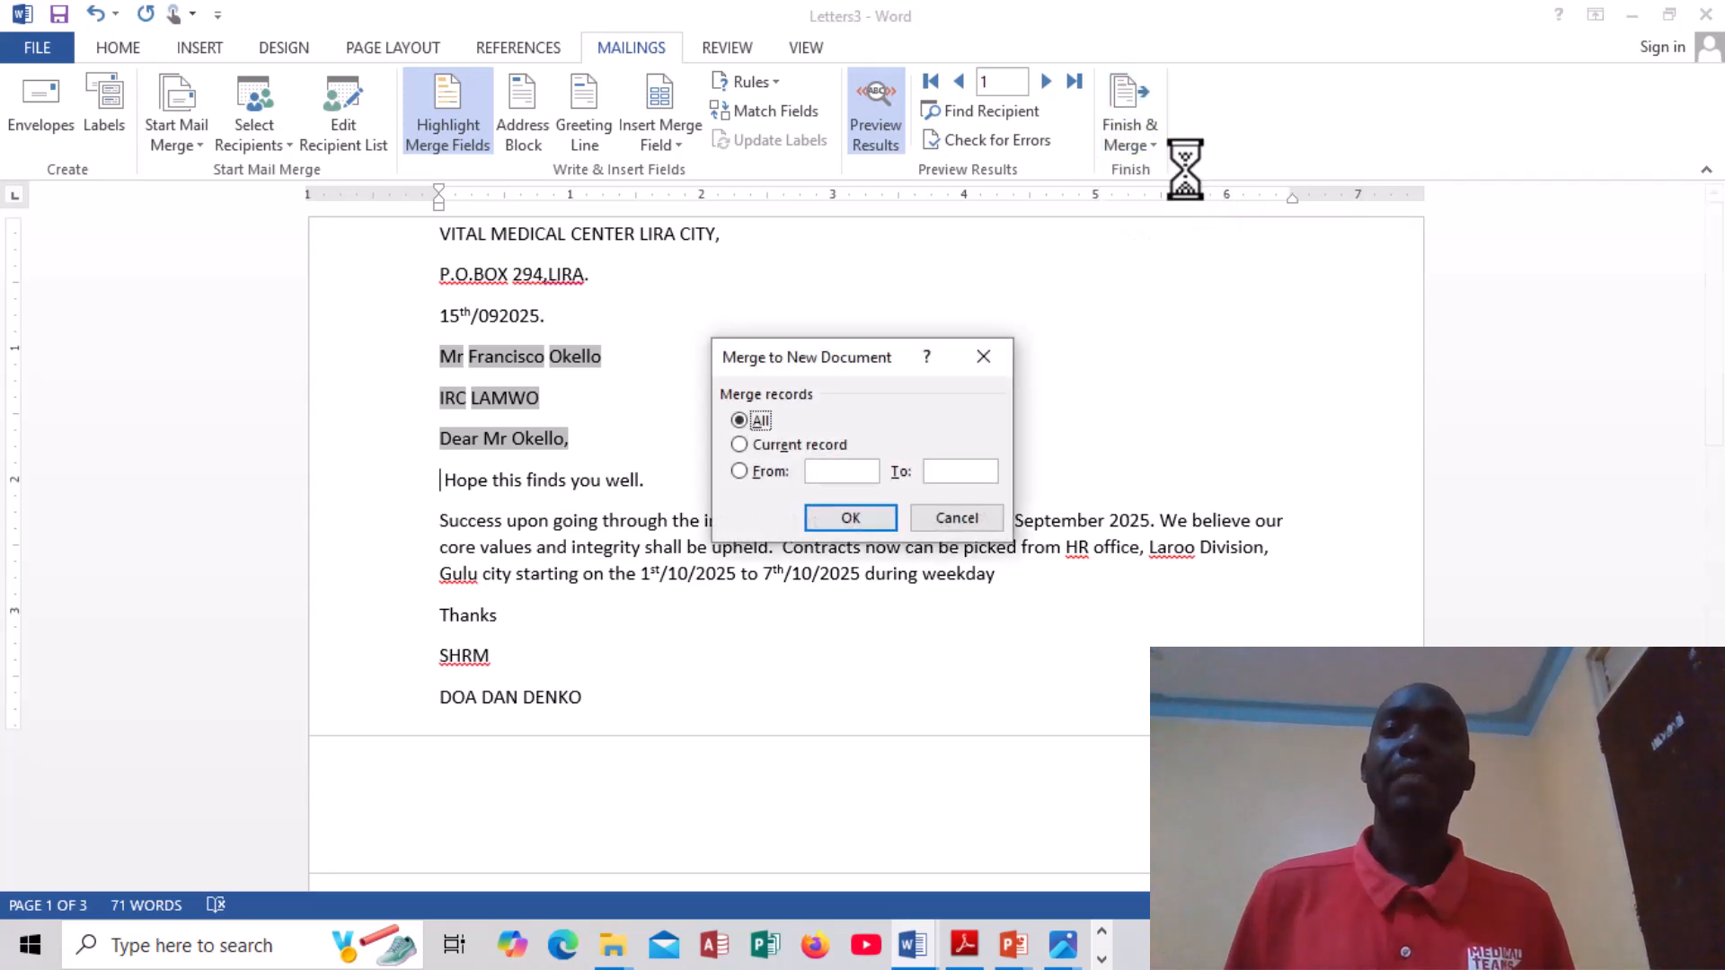
{"action": "left_click", "coordinate": [846, 518]}
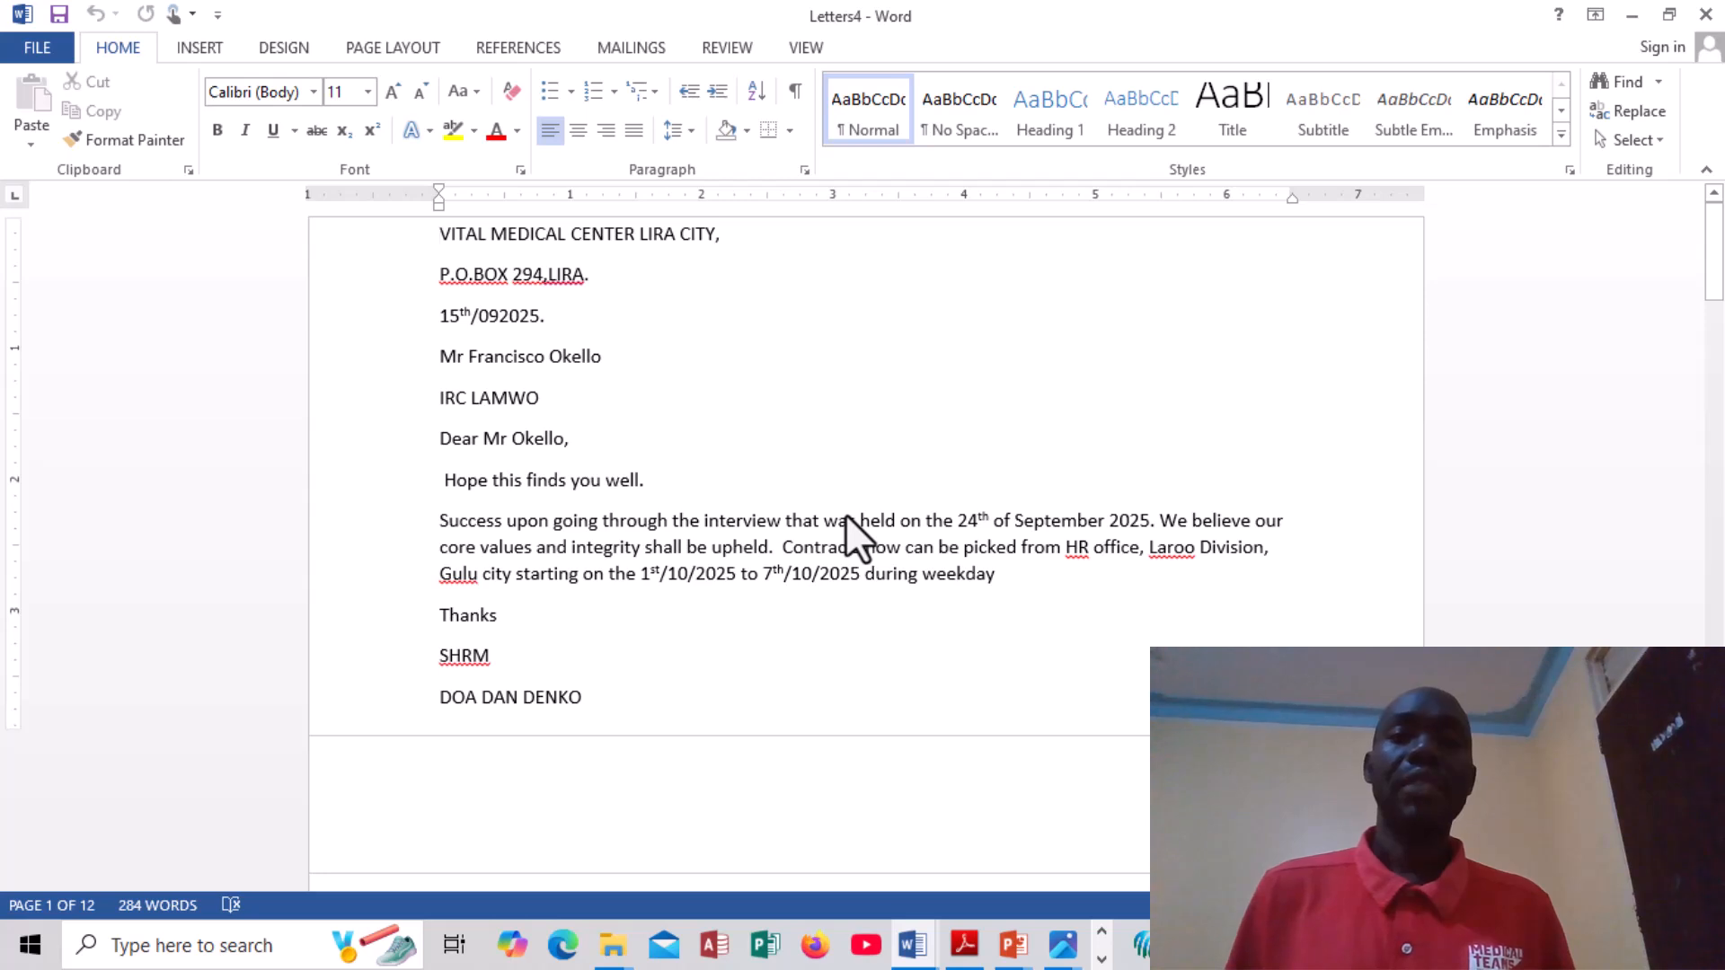
Look through the merged letters and check each one's recipient name, company, address and greeting line
{"action": "key", "text": "Down"}
{"action": "key", "text": "Down"}
{"action": "key", "text": "Down"}
{"action": "key", "text": "Down"}
{"action": "key", "text": "Down"}
{"action": "key", "text": "Down"}
{"action": "key", "text": "Down"}
{"action": "key", "text": "Down"}
{"action": "key", "text": "Down"}
{"action": "key", "text": "Down"}
{"action": "key", "text": "Down"}
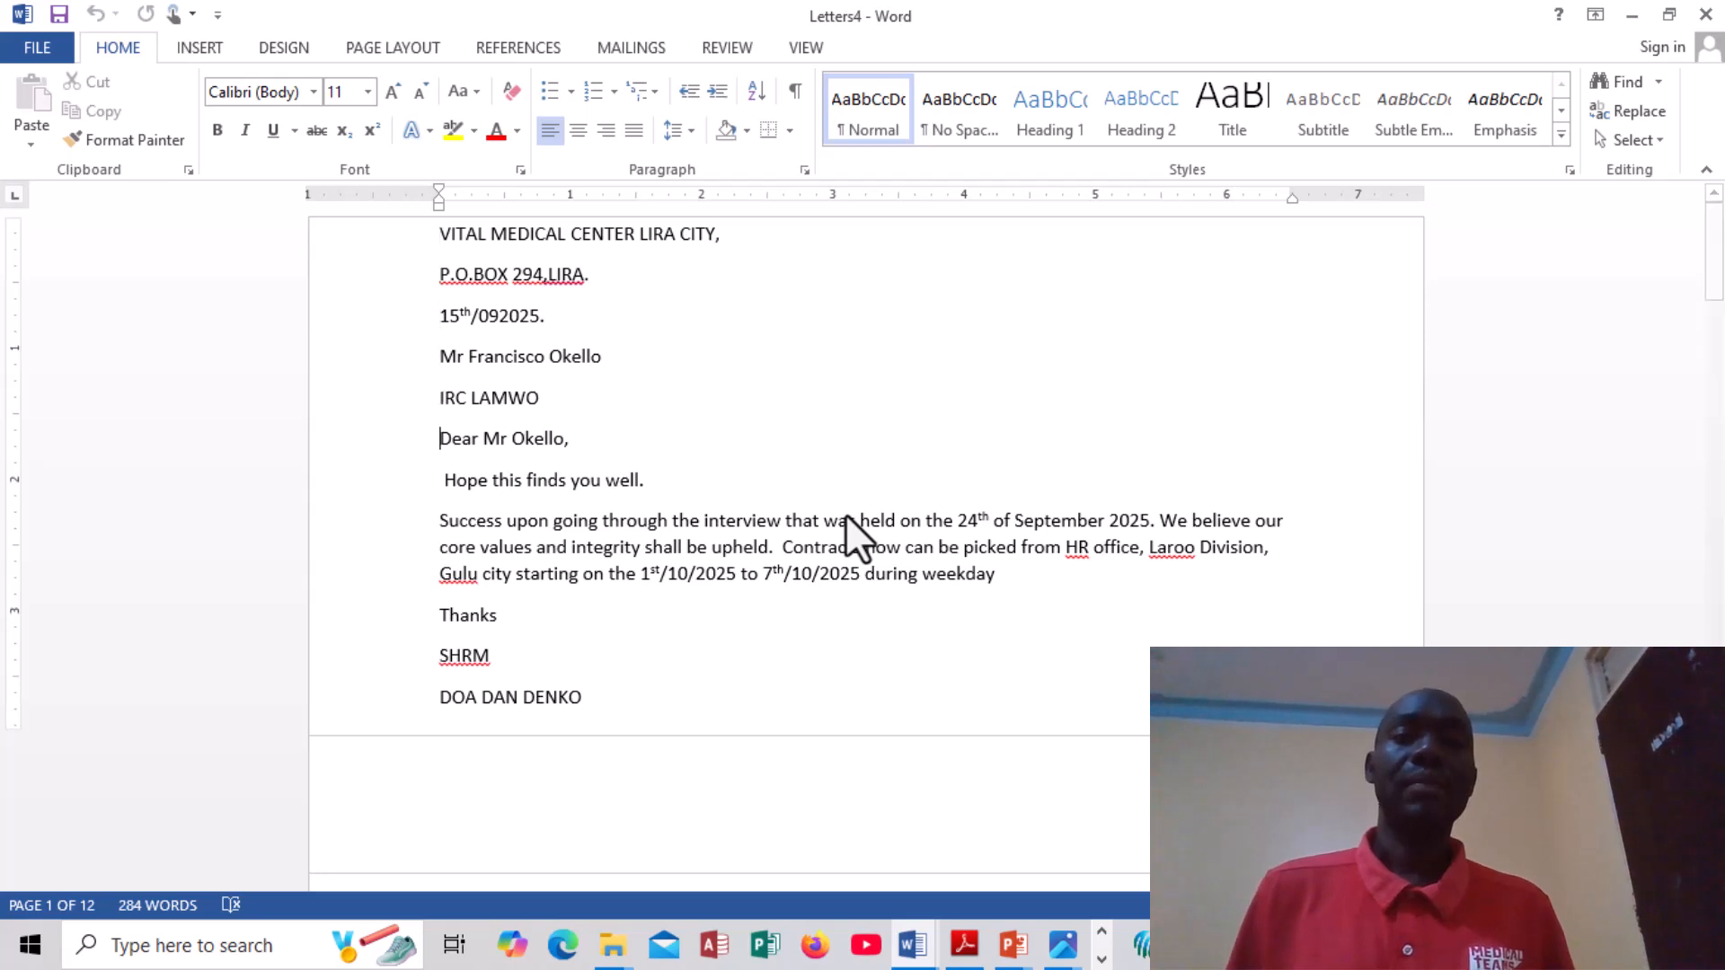
{"action": "key", "text": "Down"}
{"action": "key", "text": "Down"}
{"action": "key", "text": "Down"}
{"action": "key", "text": "Down"}
{"action": "key", "text": "Down"}
{"action": "key", "text": "Down"}
{"action": "key", "text": "Down"}
{"action": "key", "text": "Down"}
{"action": "key", "text": "Down"}
{"action": "key", "text": "Down"}
{"action": "key", "text": "Down"}
{"action": "key", "text": "Down"}
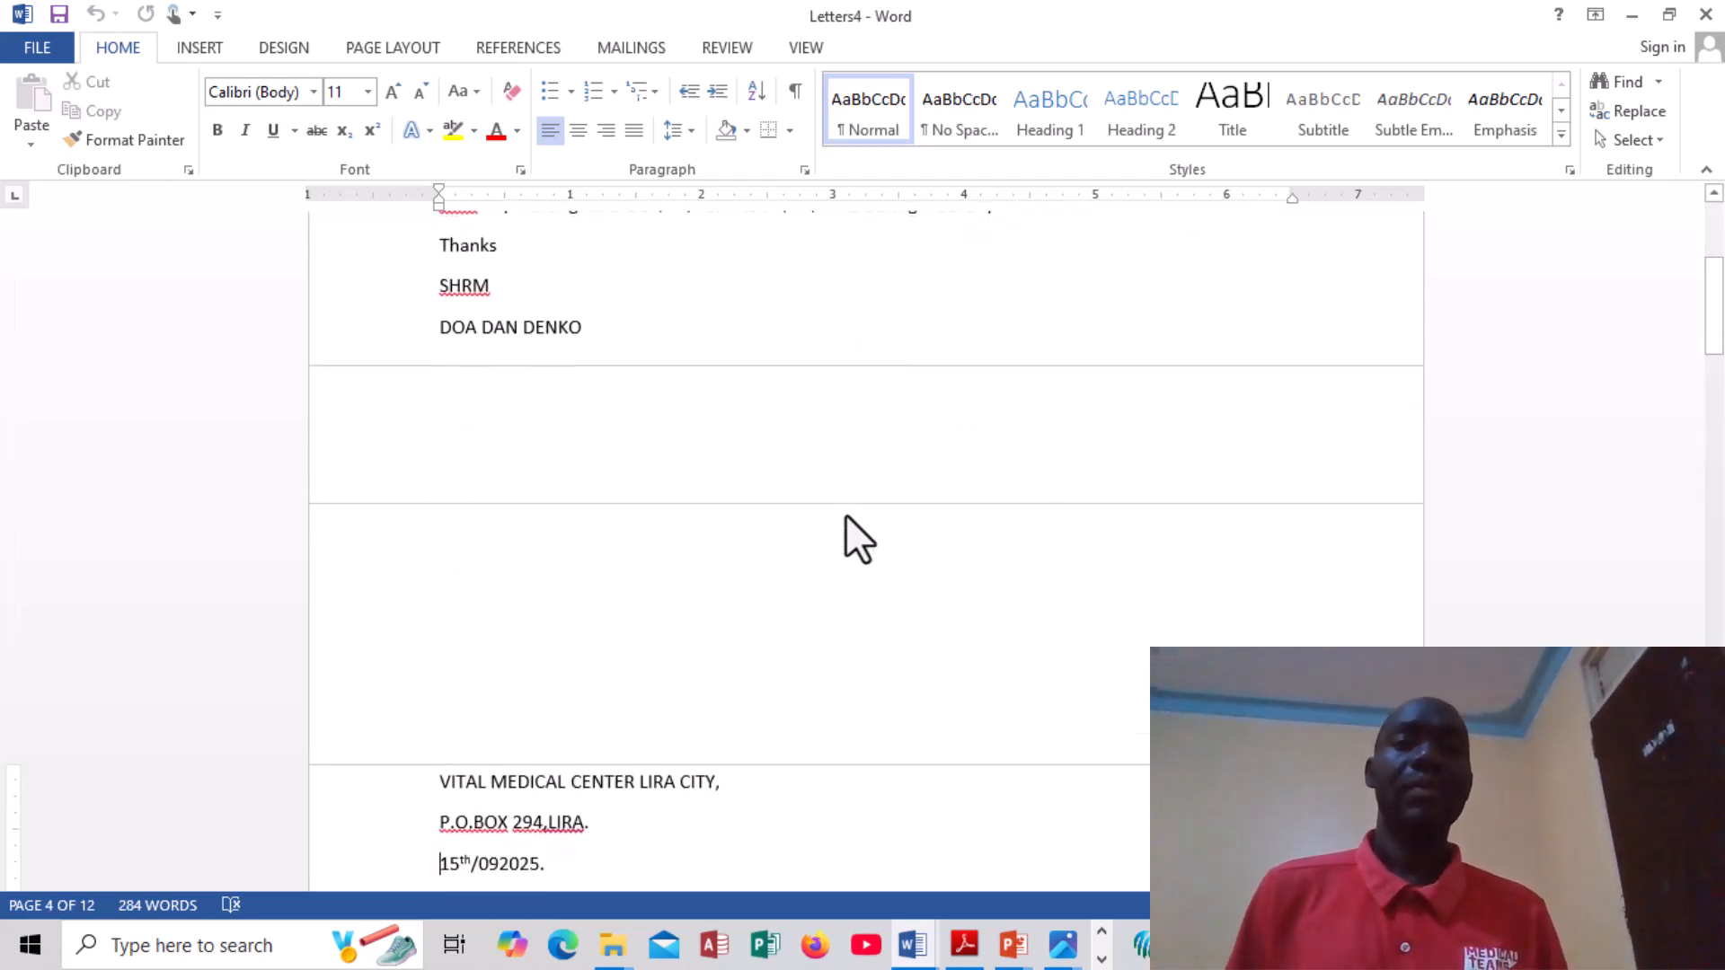
{"action": "key", "text": "Down"}
{"action": "key", "text": "Down"}
{"action": "key", "text": "Down"}
{"action": "key", "text": "Down"}
{"action": "key", "text": "Down"}
{"action": "key", "text": "Down"}
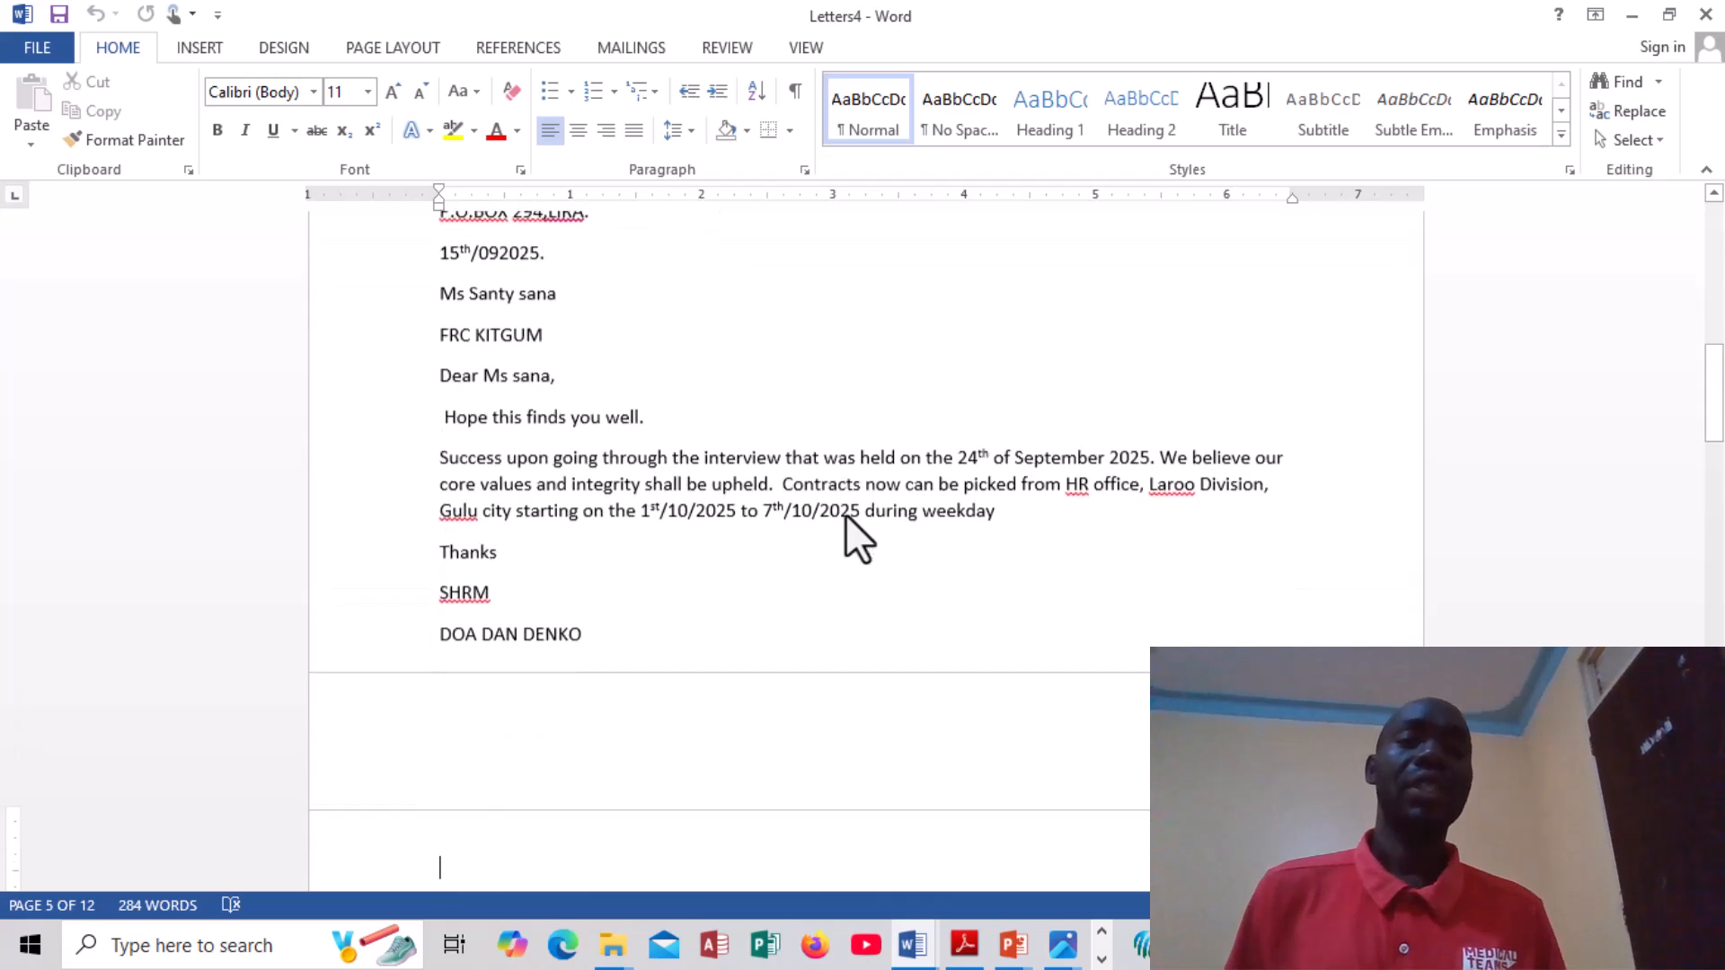
{"action": "key", "text": "Down"}
{"action": "key", "text": "Down"}
{"action": "key", "text": "Down"}
{"action": "key", "text": "Down"}
{"action": "key", "text": "Down"}
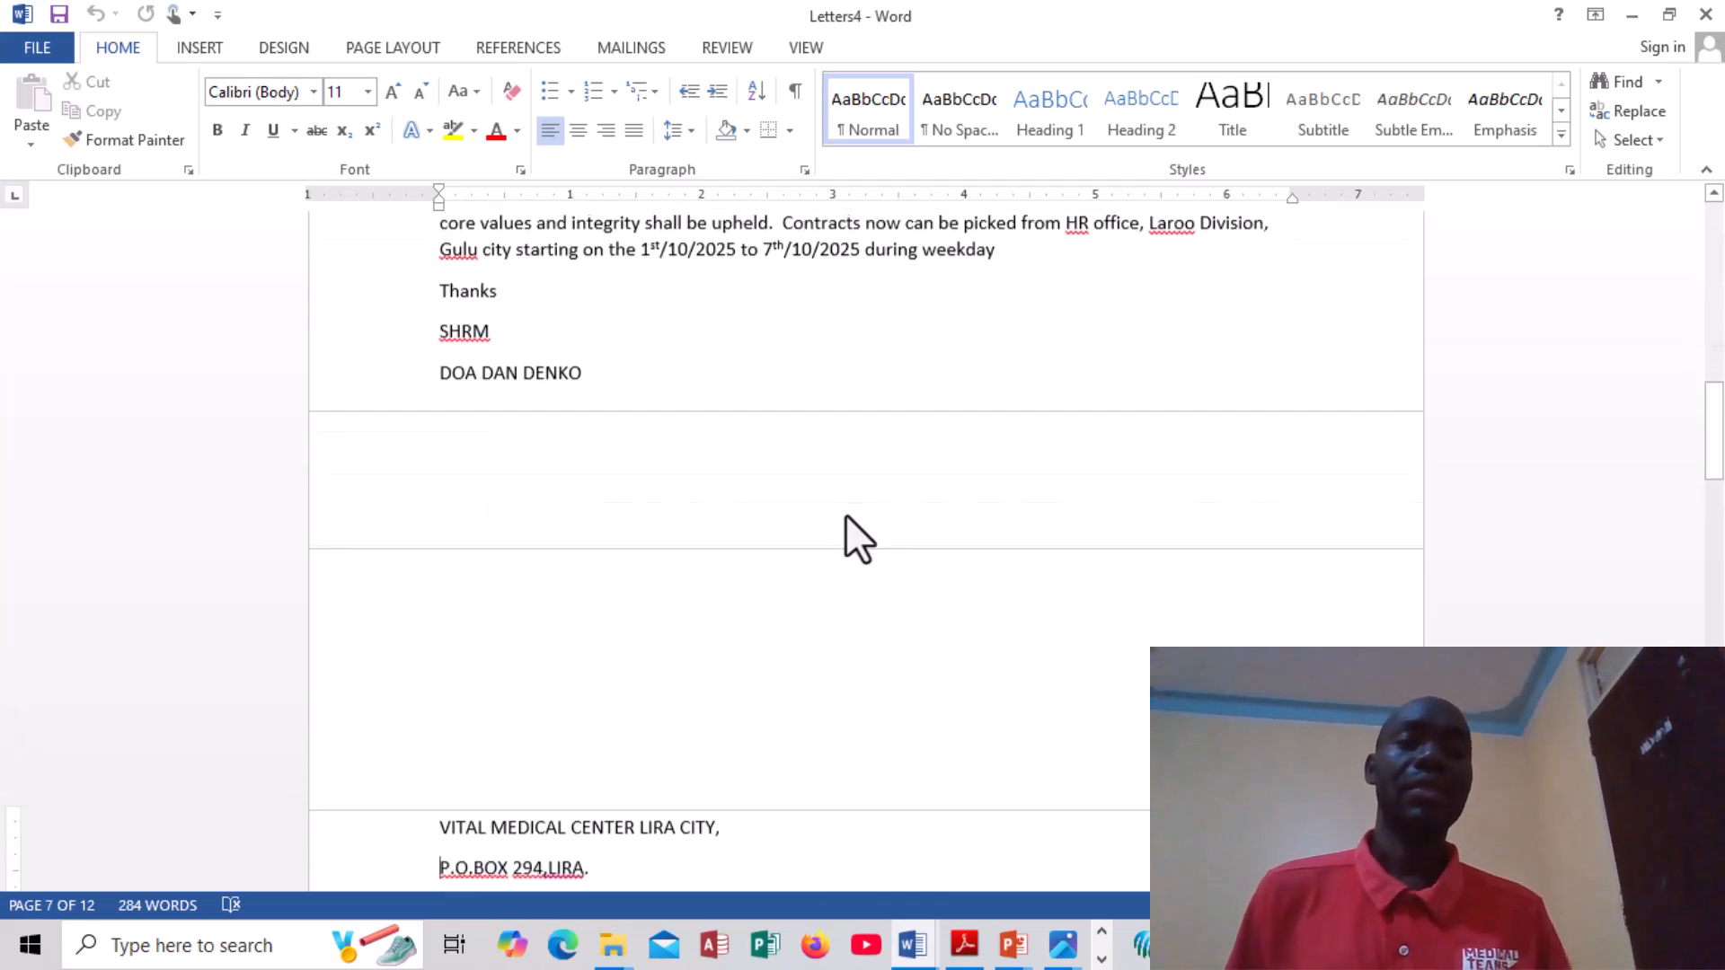
{"action": "key", "text": "Down"}
{"action": "key", "text": "Down"}
{"action": "key", "text": "Down"}
{"action": "key", "text": "Down"}
{"action": "key", "text": "Down"}
{"action": "key", "text": "Down"}
{"action": "key", "text": "Down"}
{"action": "key", "text": "Down"}
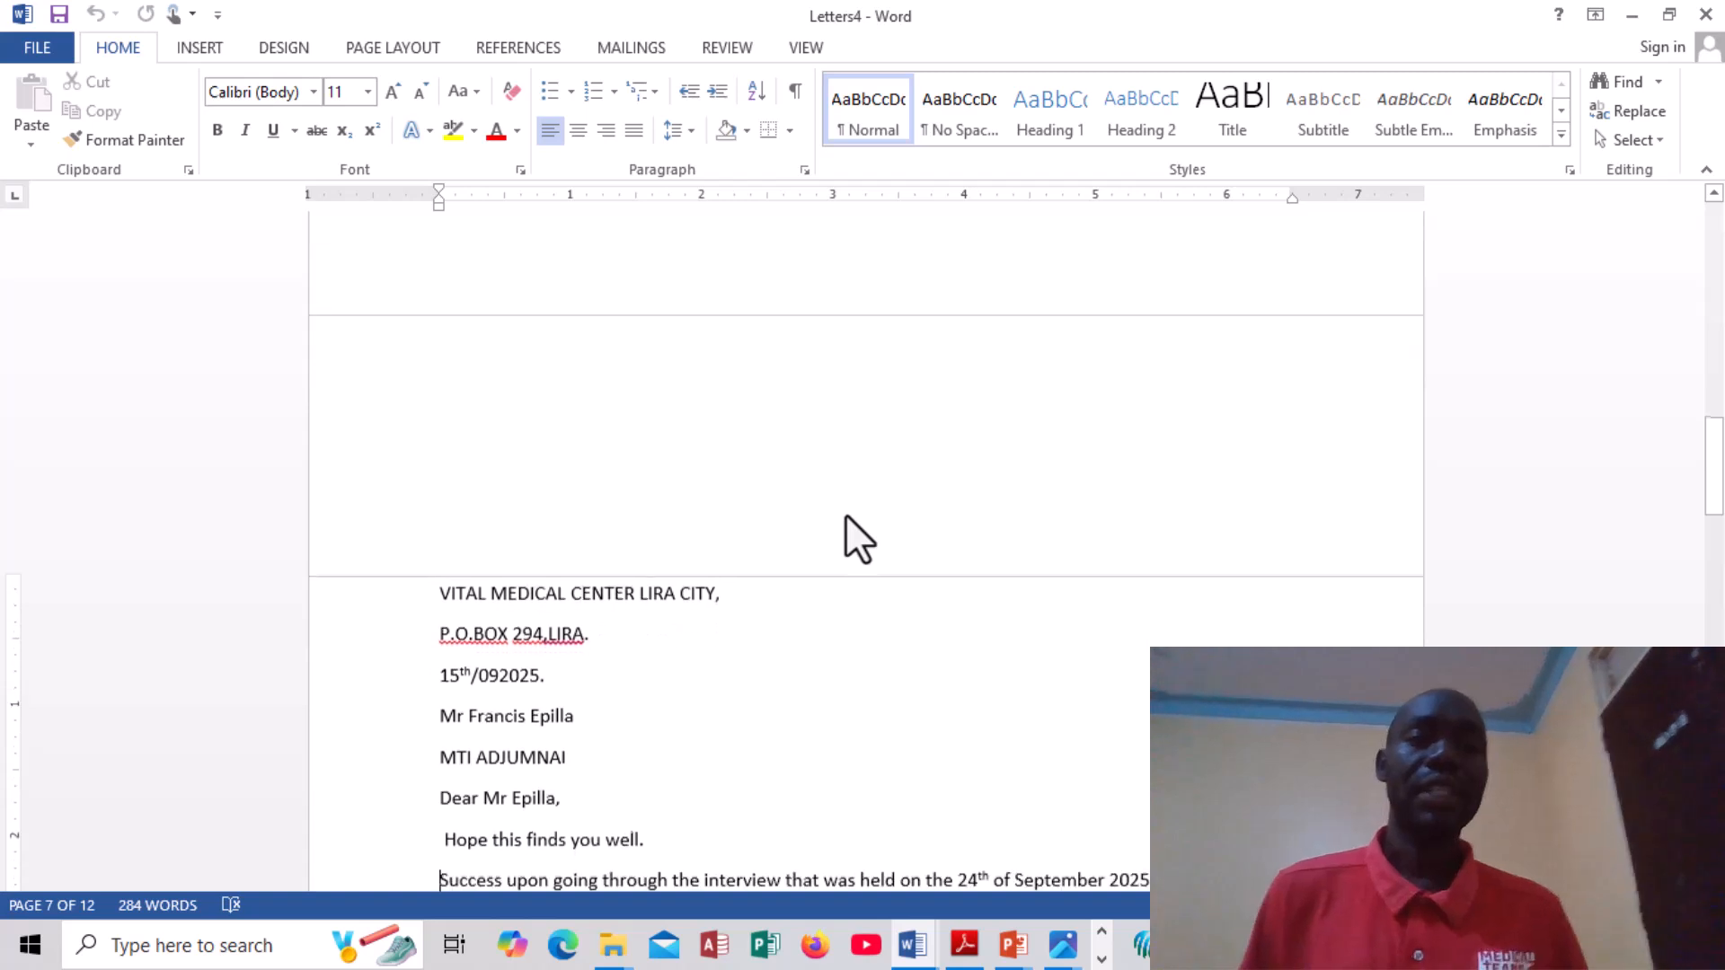
{"action": "key", "text": "Up"}
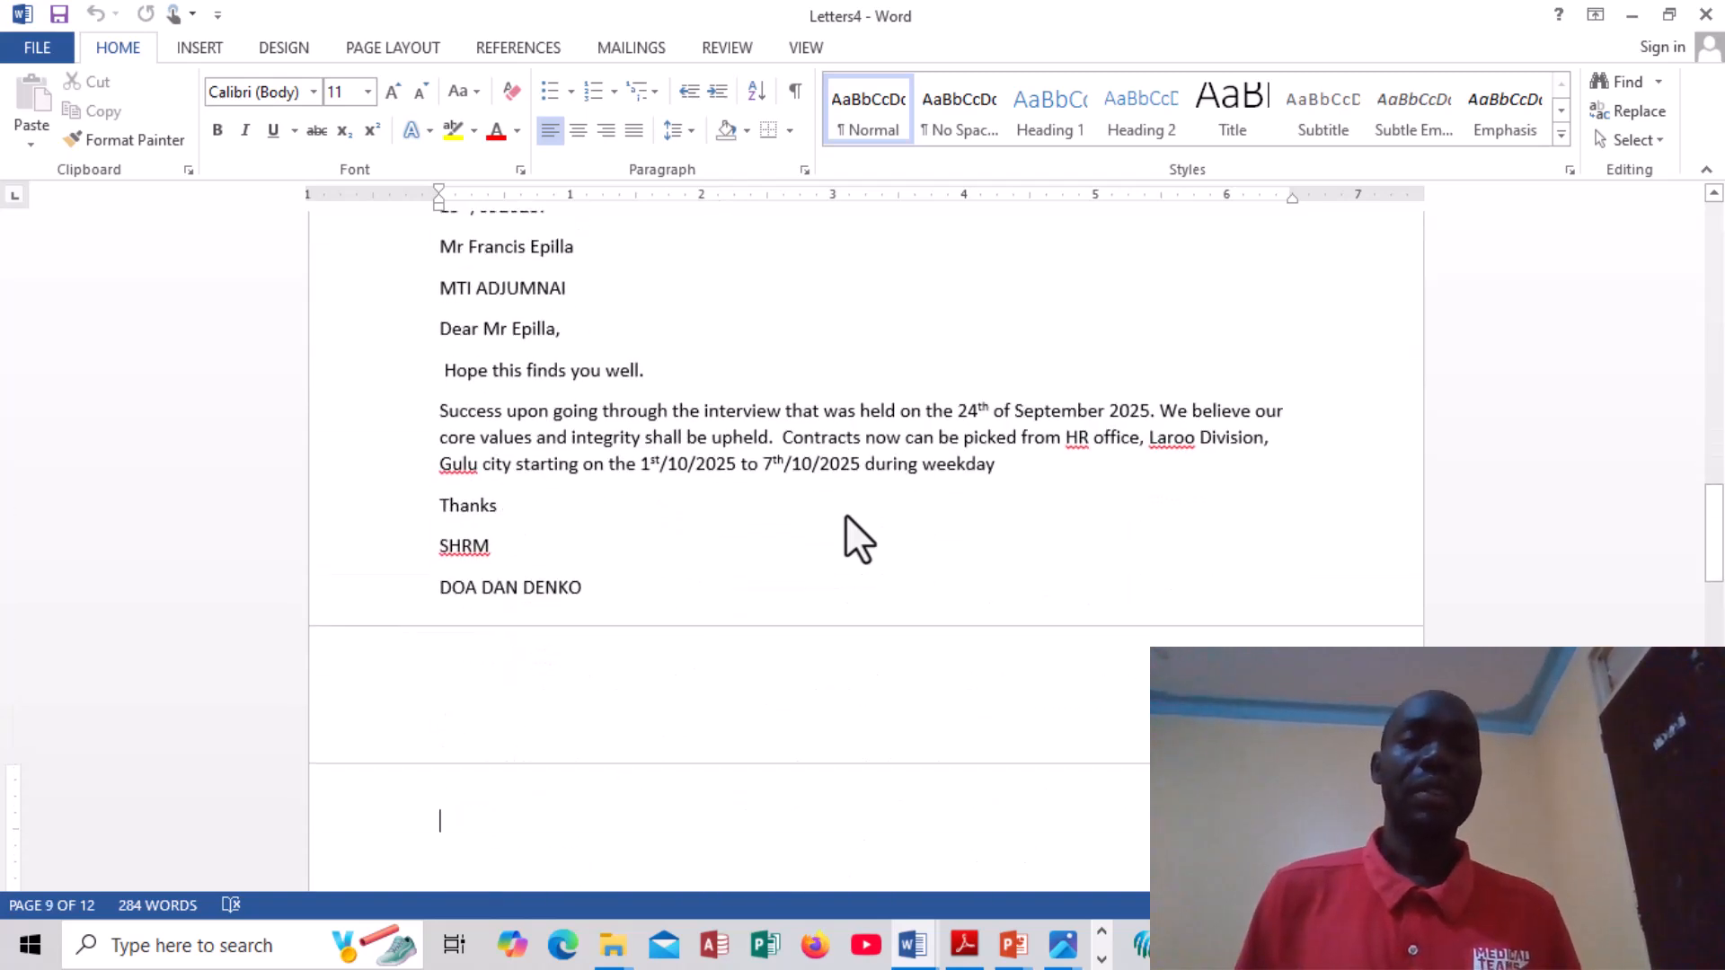
{"action": "key", "text": "Up"}
{"action": "key", "text": "Up"}
{"action": "key", "text": "Up"}
{"action": "key", "text": "Up"}
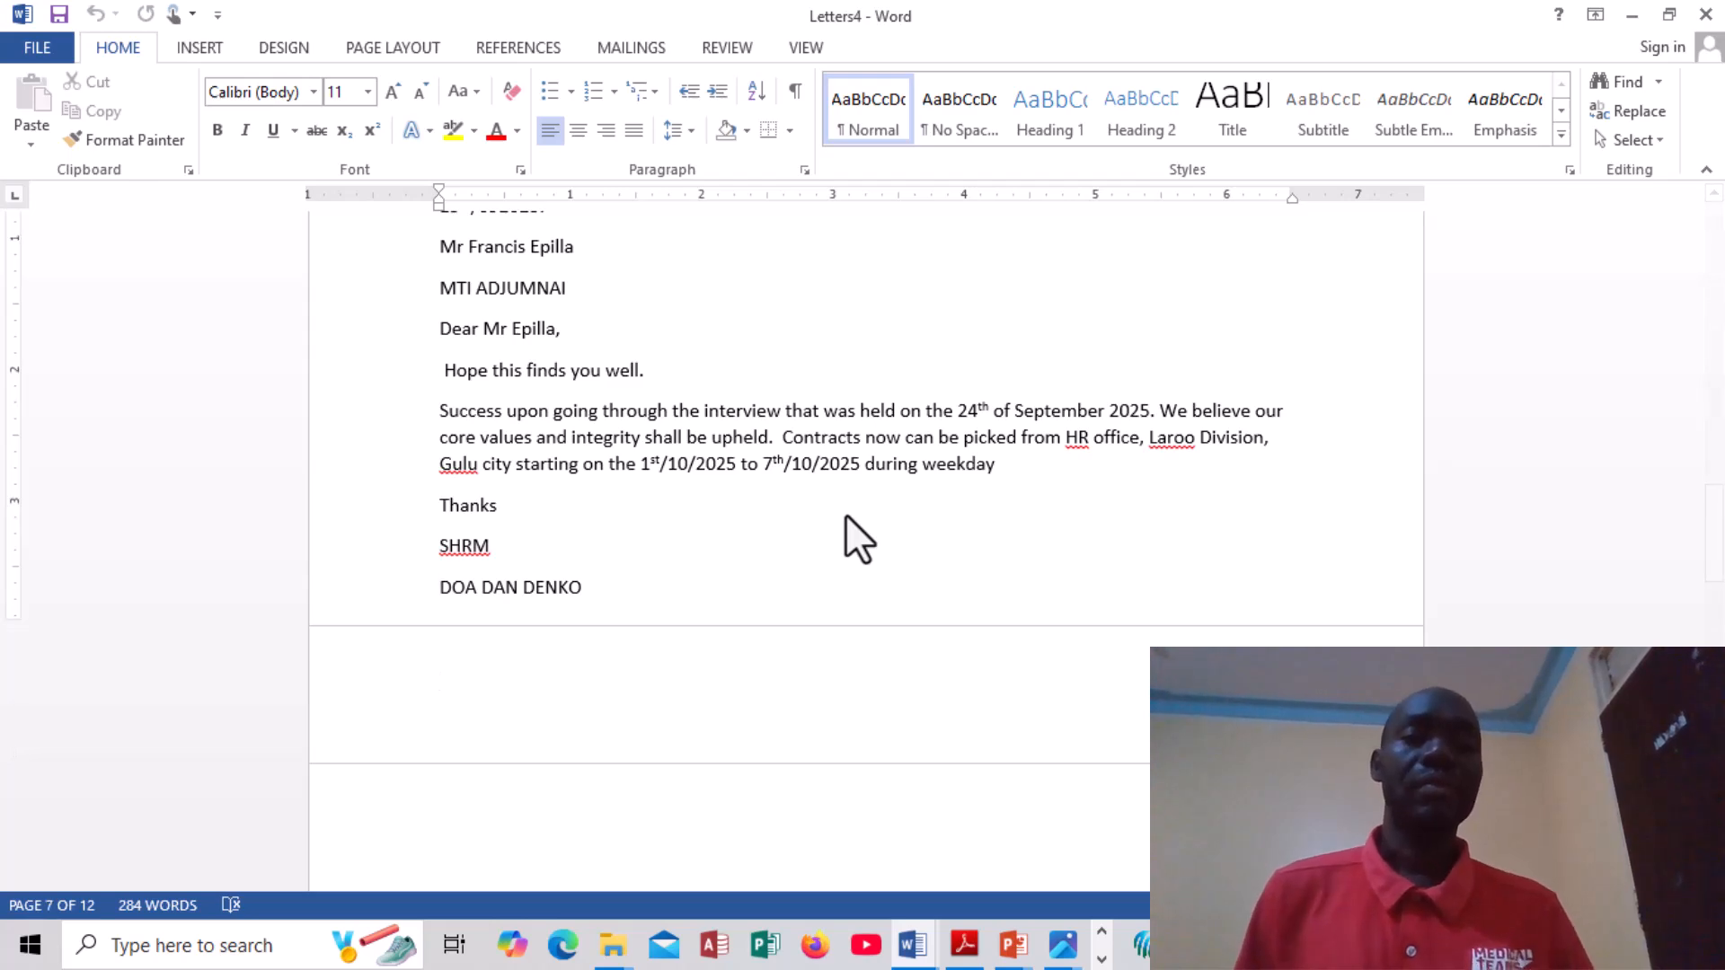
{"action": "scroll", "coordinate": [845, 513], "scroll_direction": "up", "scroll_amount": 20}
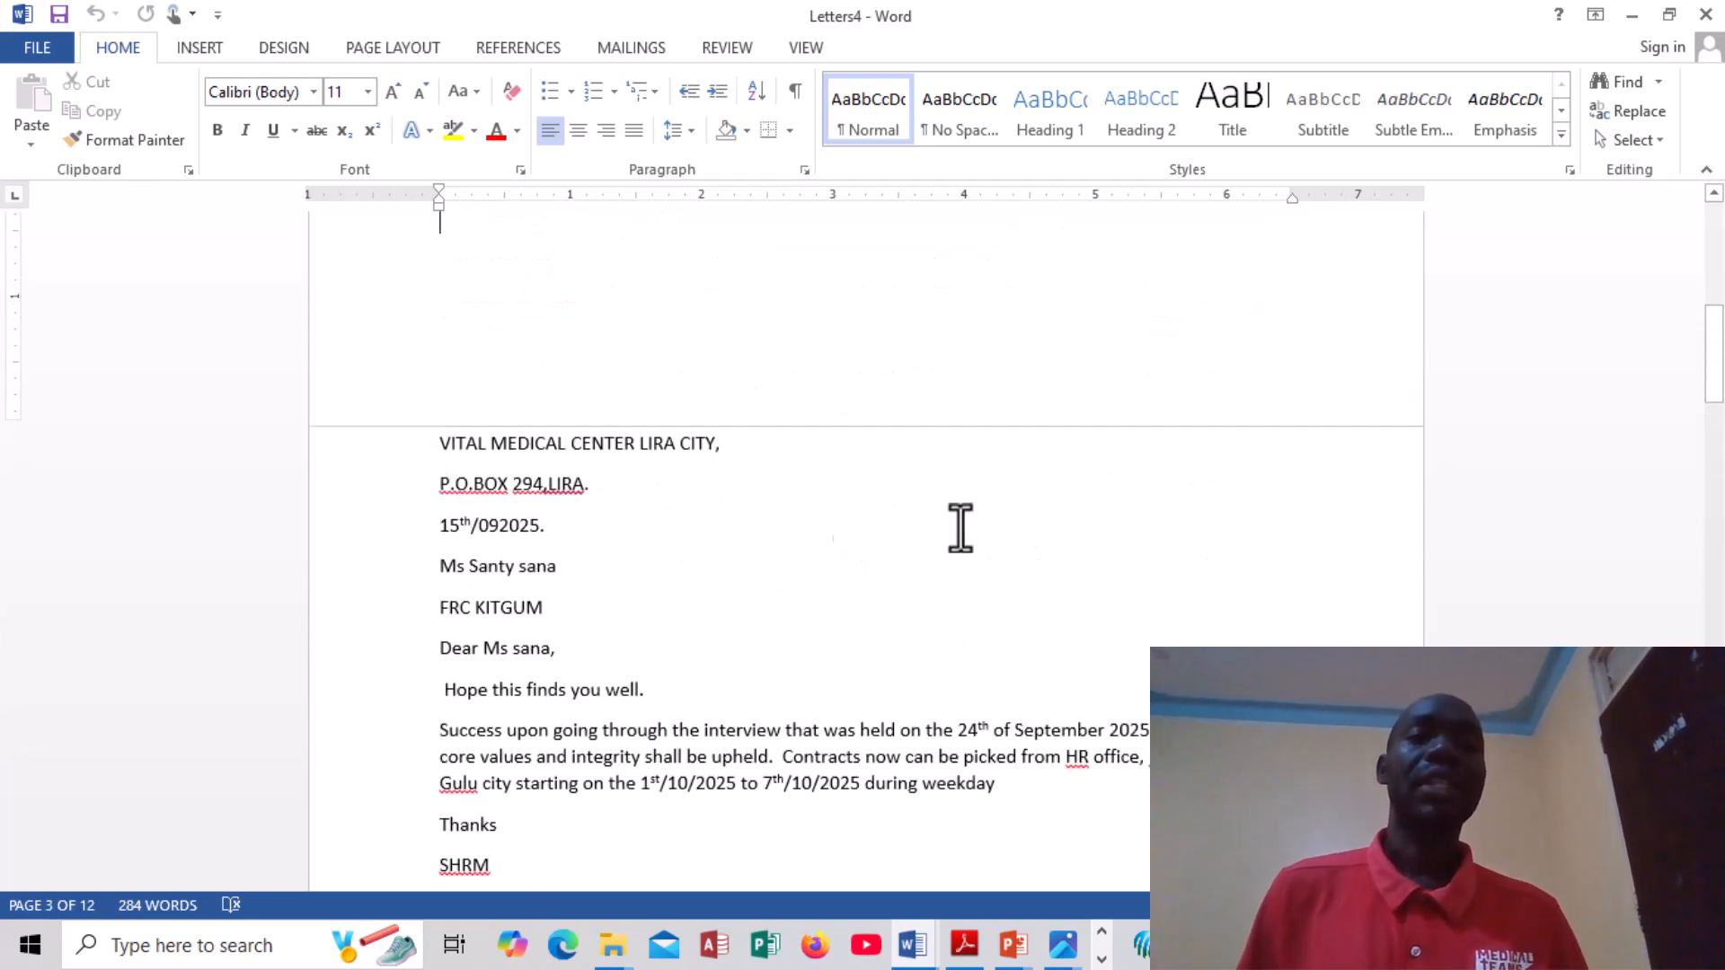